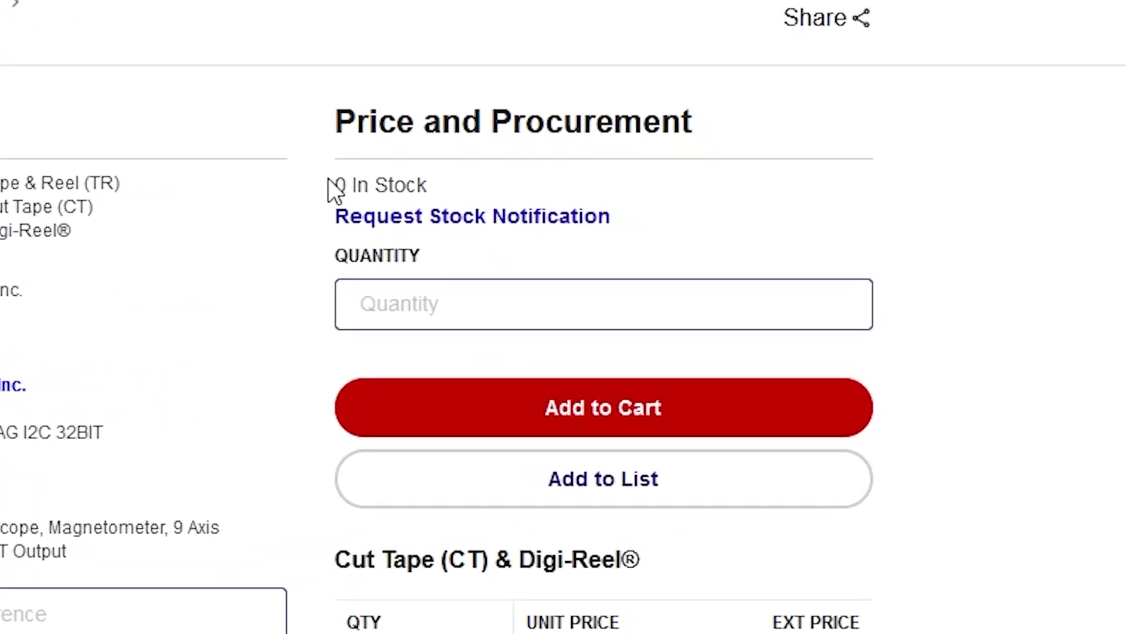
Highlight Digi-Key's '0 In Stock' notice, then scroll the README to the compatible IMUs list
drag(328, 181, 439, 184)
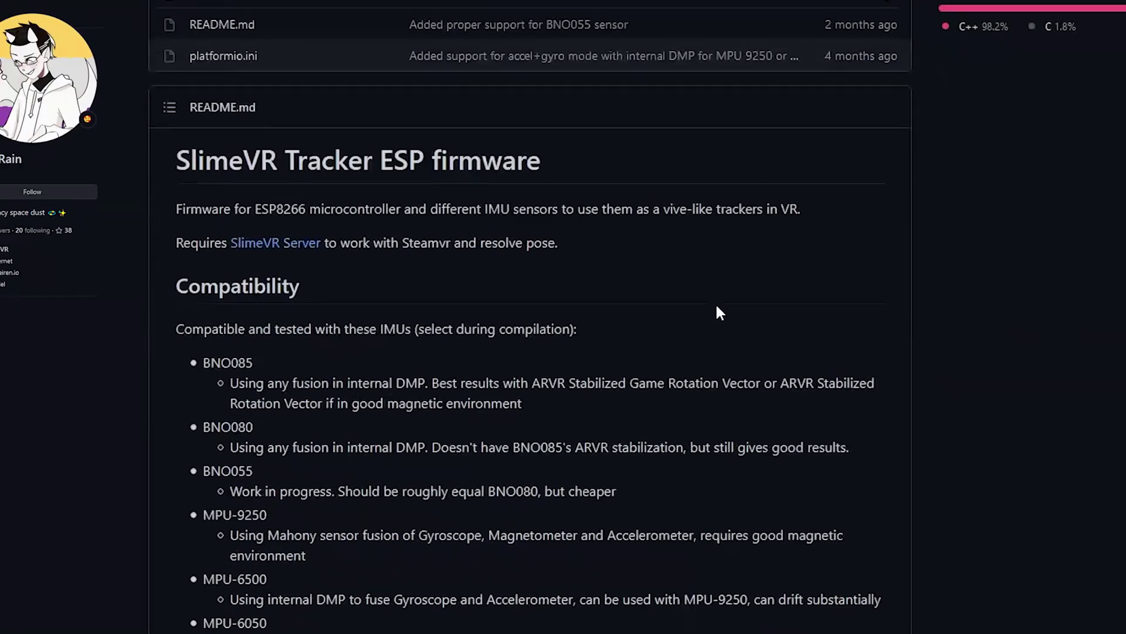
scroll(716, 301, up, 2)
scroll(179, 460, down, 3)
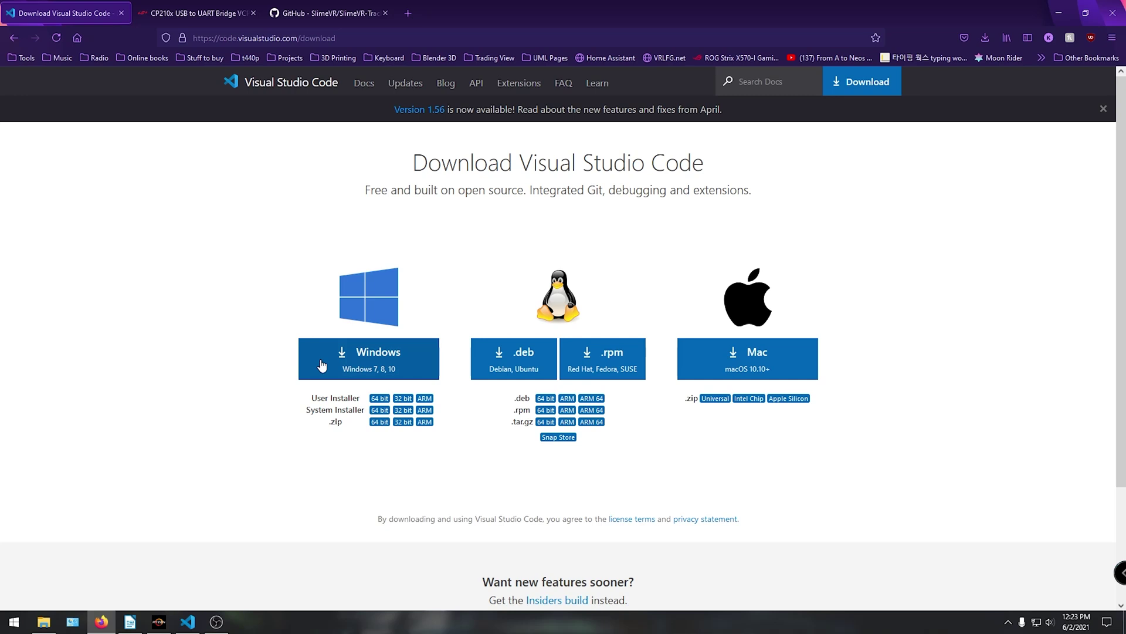
Bring up VS Code and view the installed PlatformIO IDE extension's details
click(194, 623)
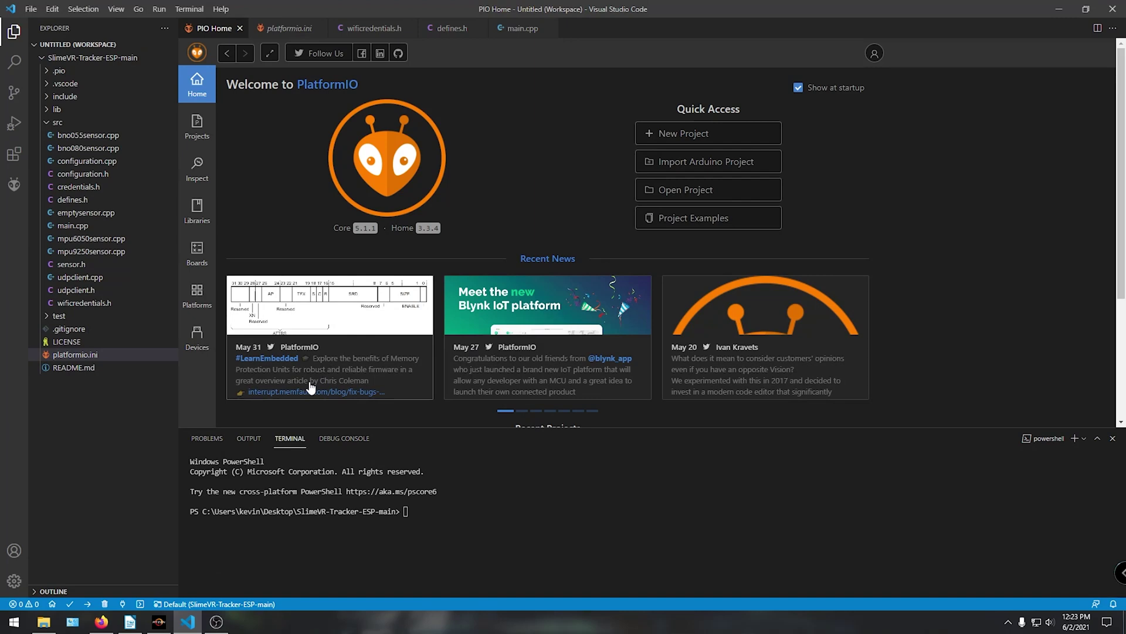
click(13, 154)
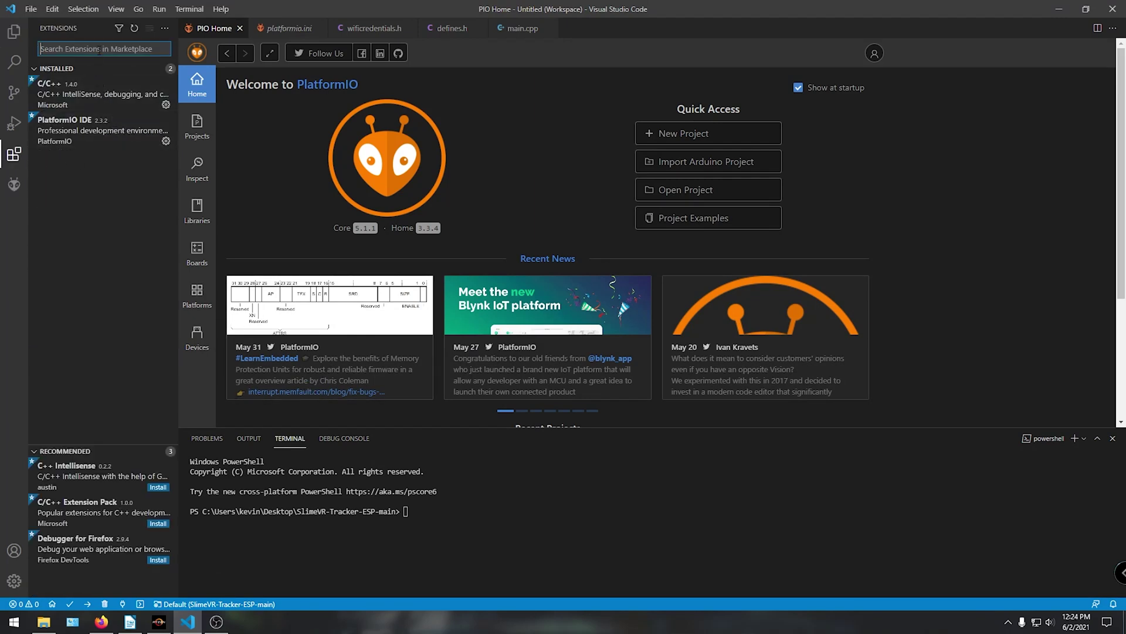
click(87, 134)
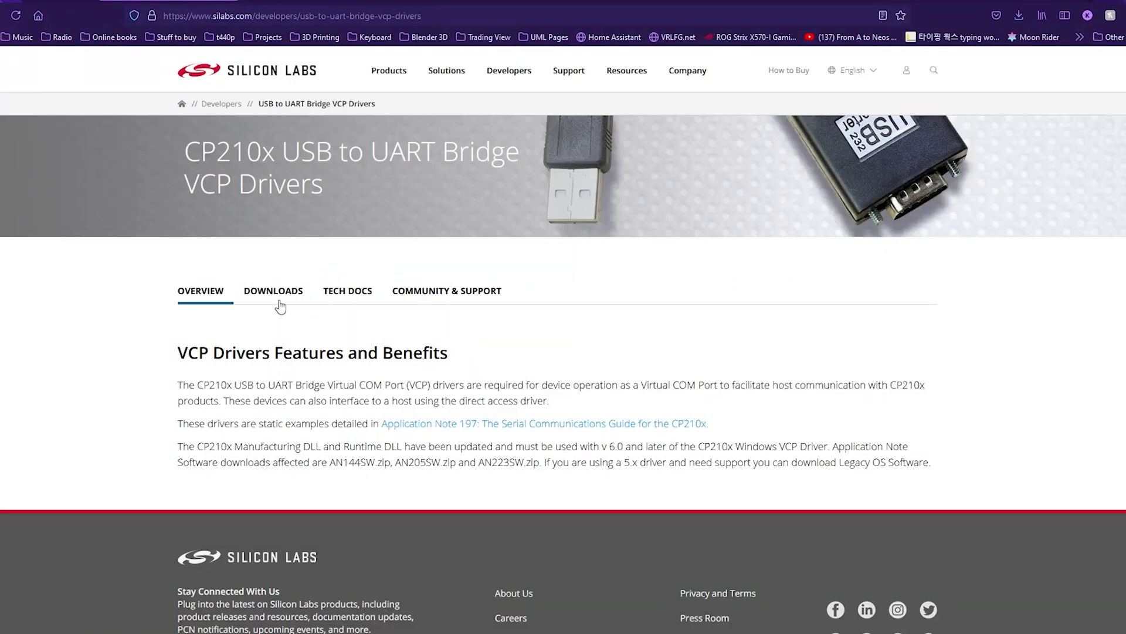
Download the CP210x Universal Windows Driver, then search the web for 'cp210x driver windows'
click(290, 296)
scroll(300, 381, down, 4)
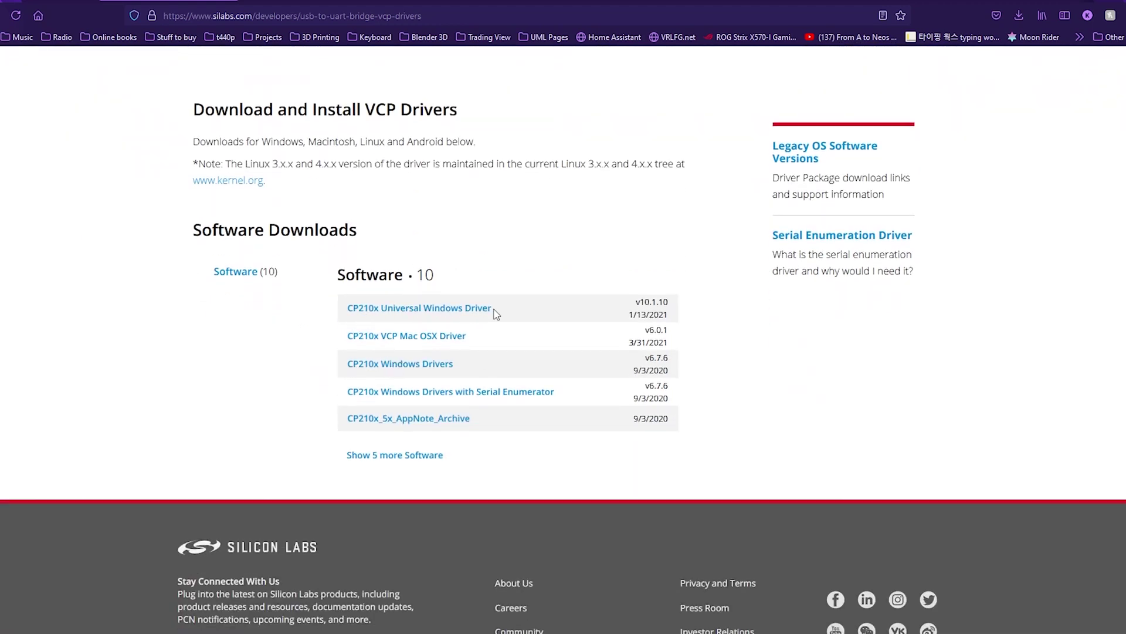
click(477, 318)
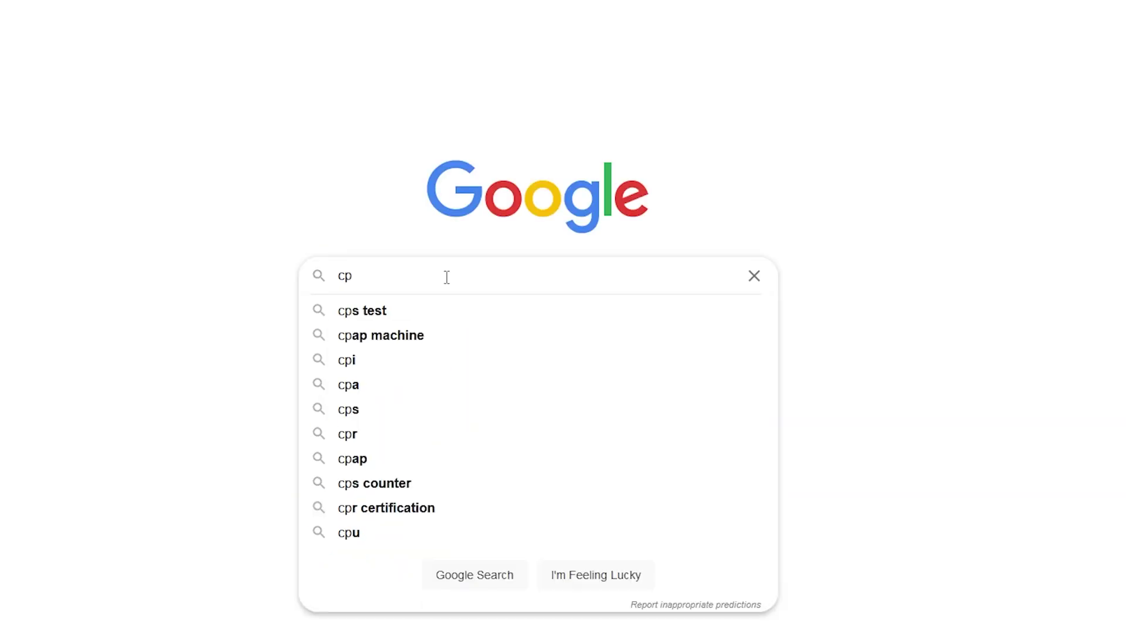
text(210)
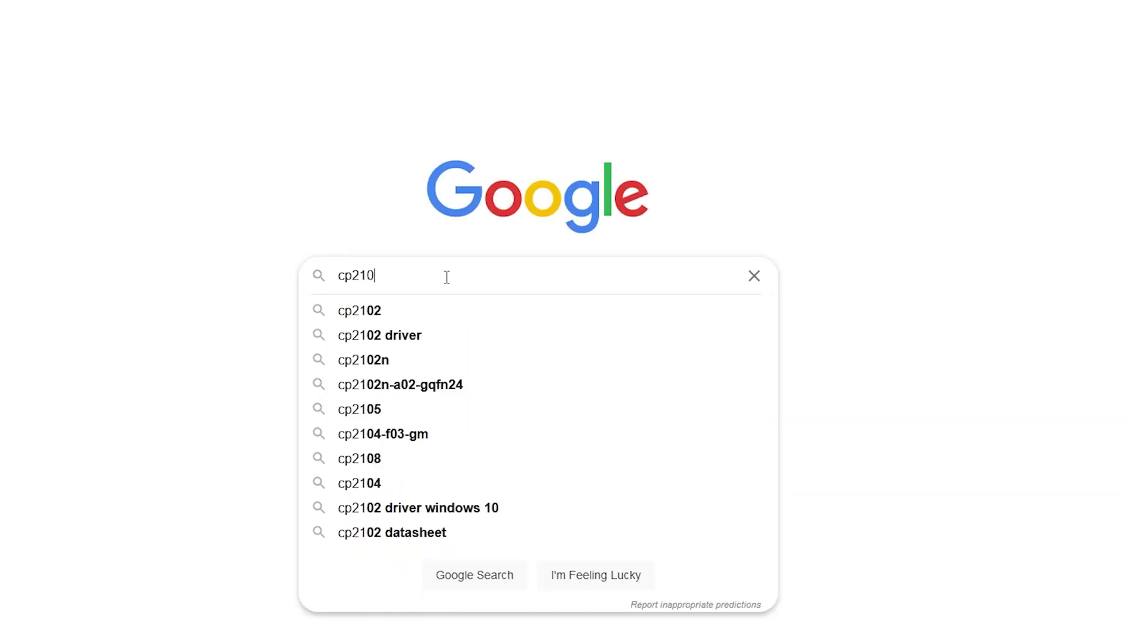
text(x driver)
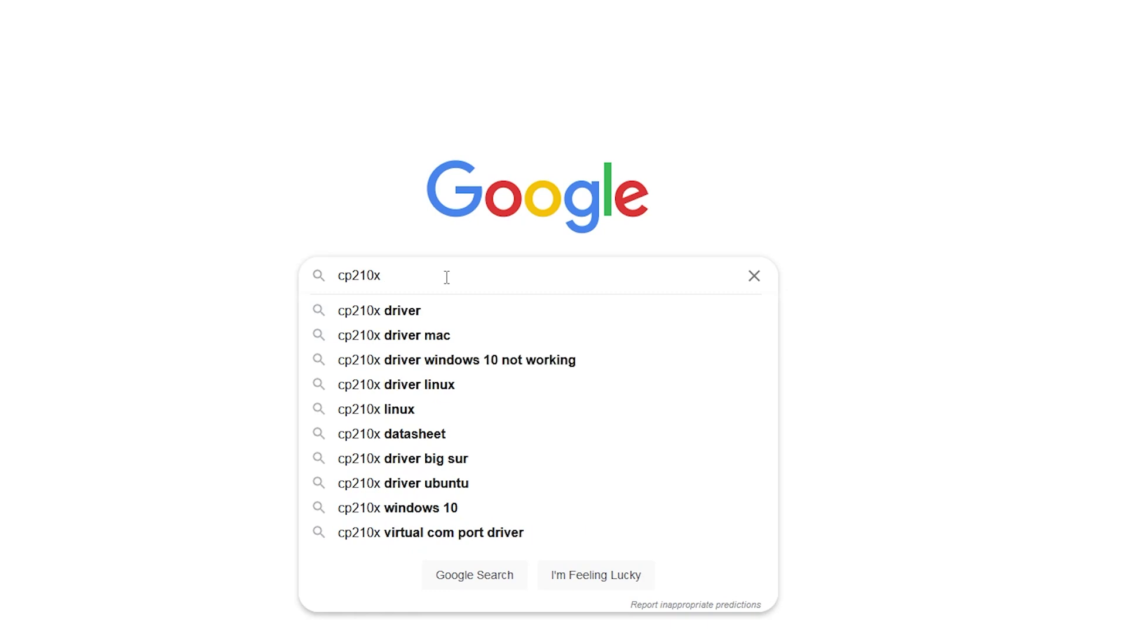
text( windows)
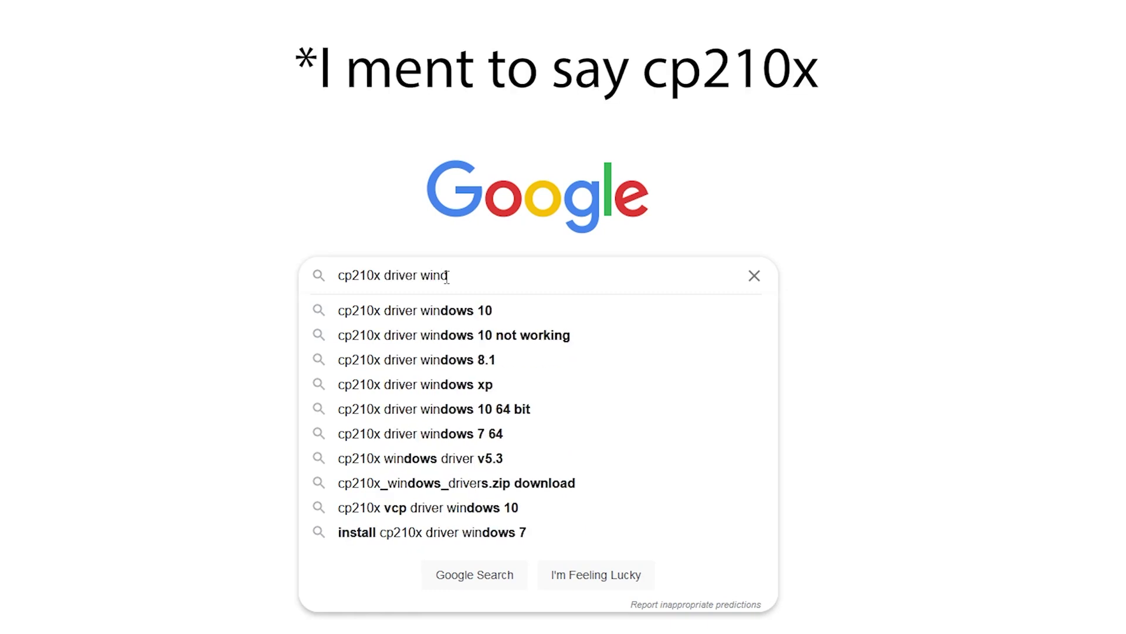
key(Return)
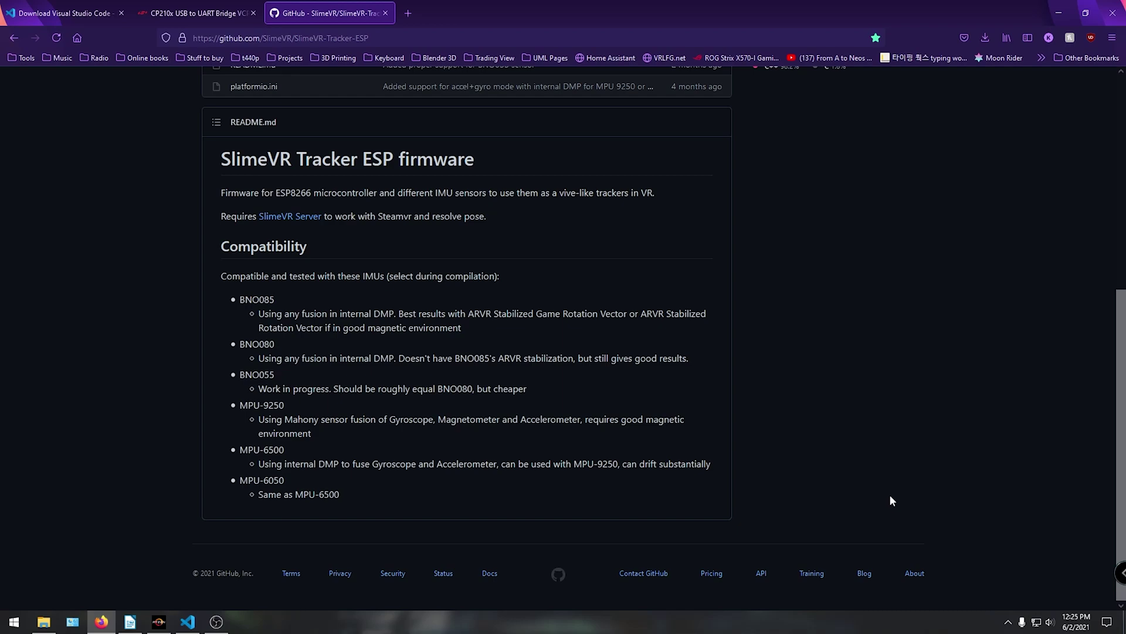
Show the SlimeVR-Tracker-ESP Code menu with its clone and Download ZIP options
scroll(889, 502, up, 5)
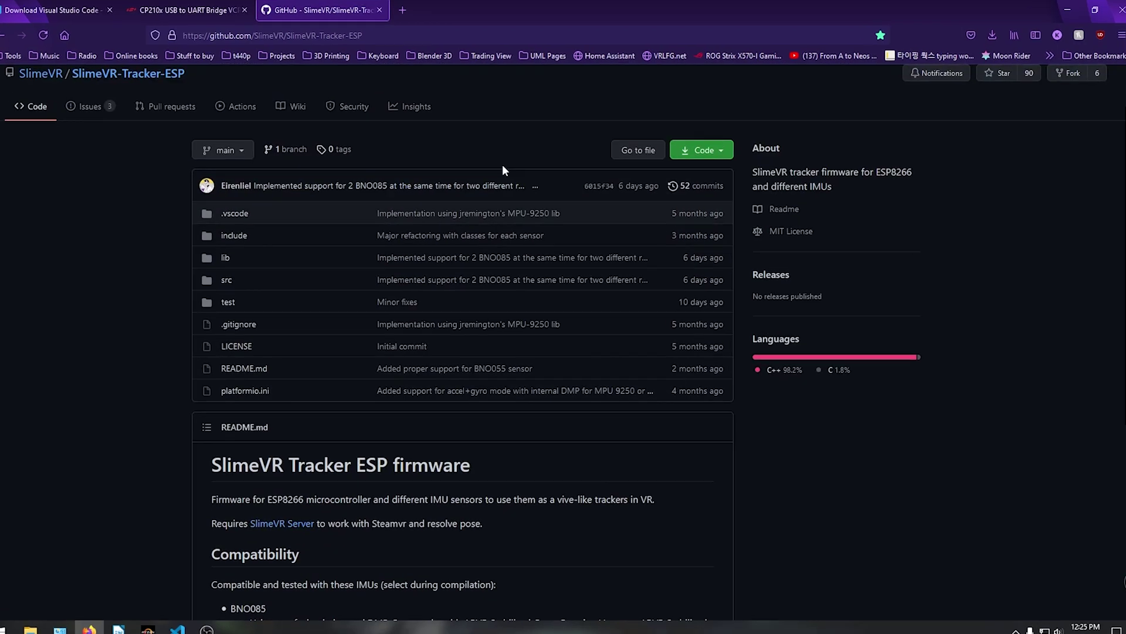
click(700, 150)
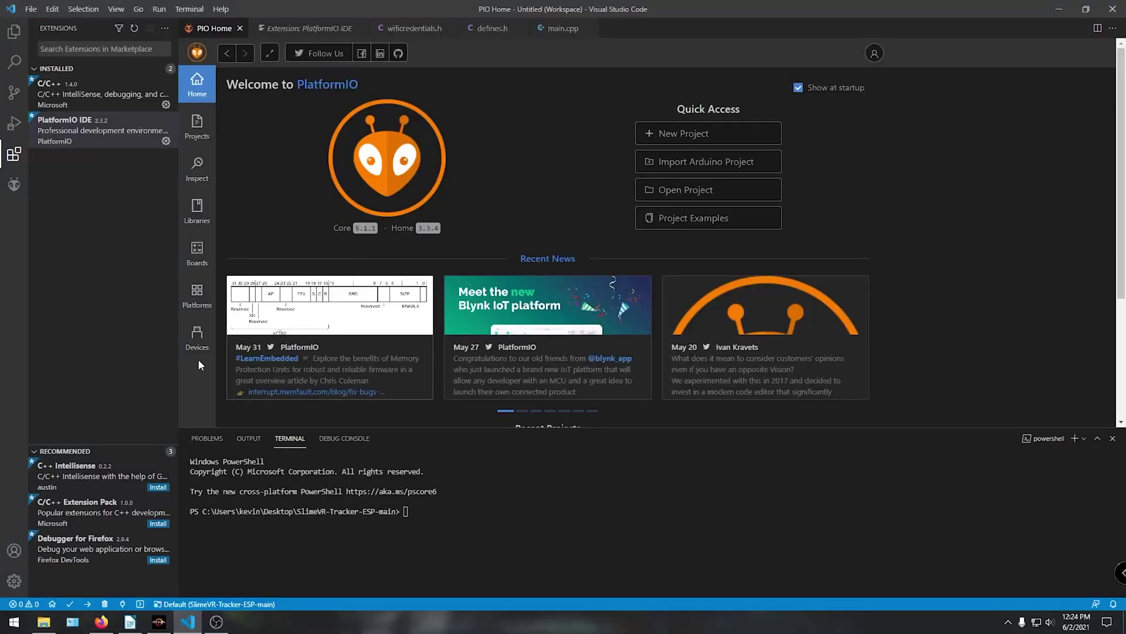
List the serial devices, confirming the CP210x bridge on COM3, then return to PIO Home
click(197, 343)
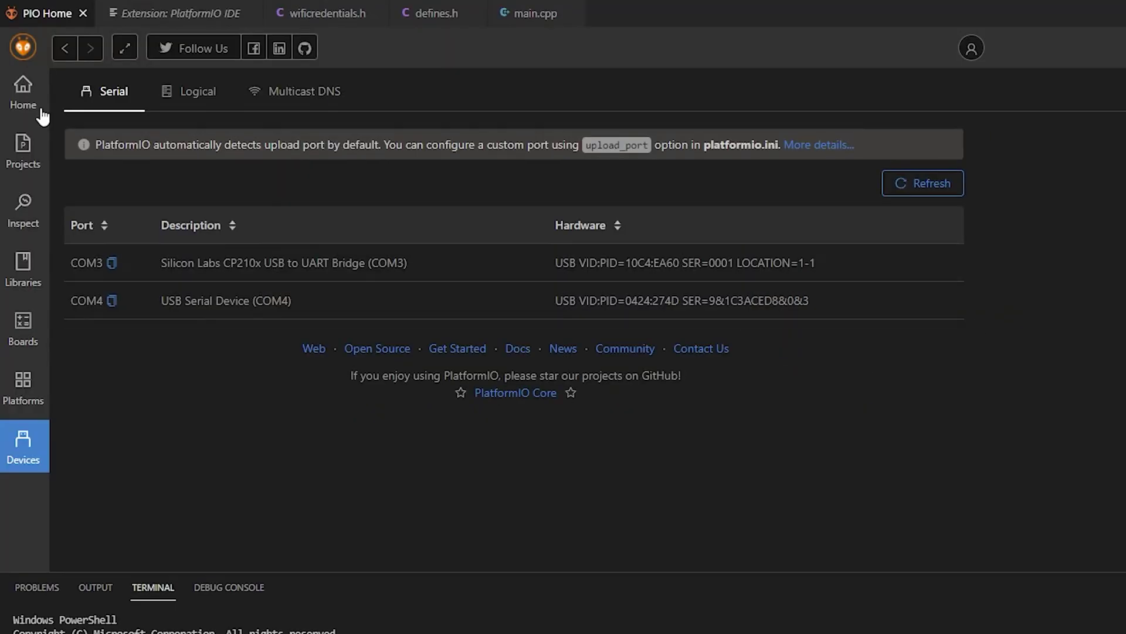
click(22, 88)
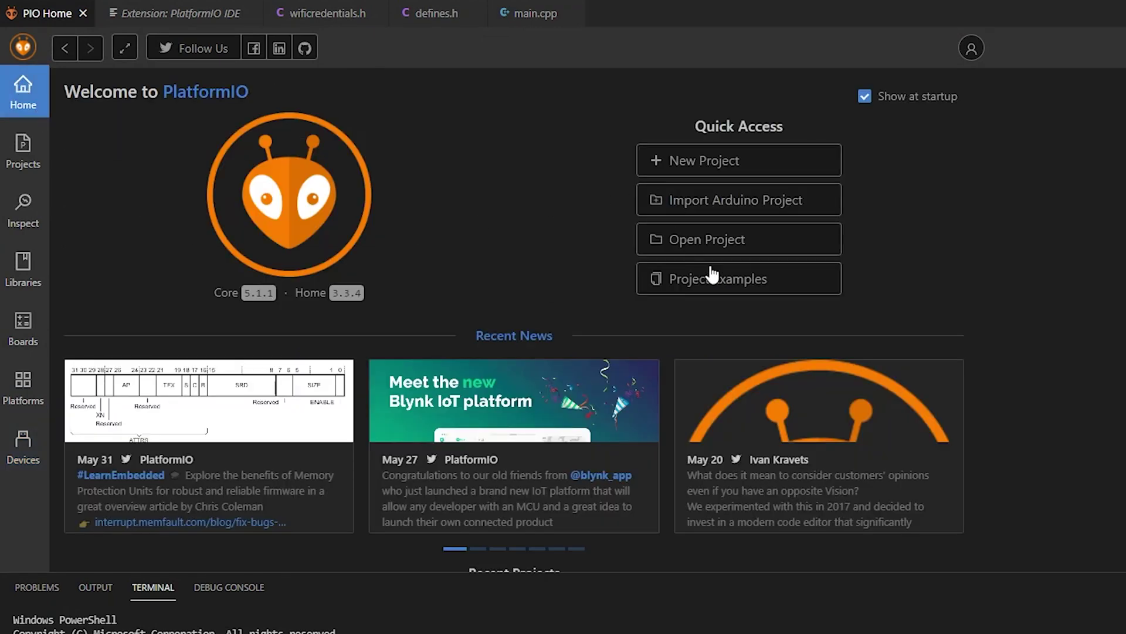
Browse the Open Project dialog to Desktop > SlimeVR-Tracker-ESP-main, then close the dialog
click(734, 246)
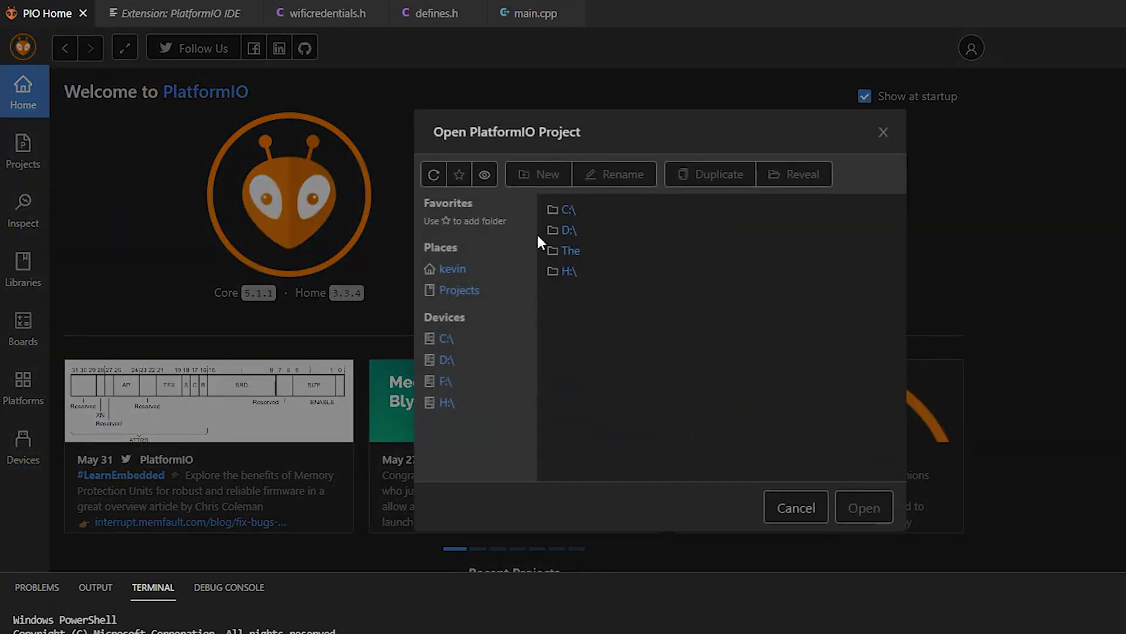
click(463, 273)
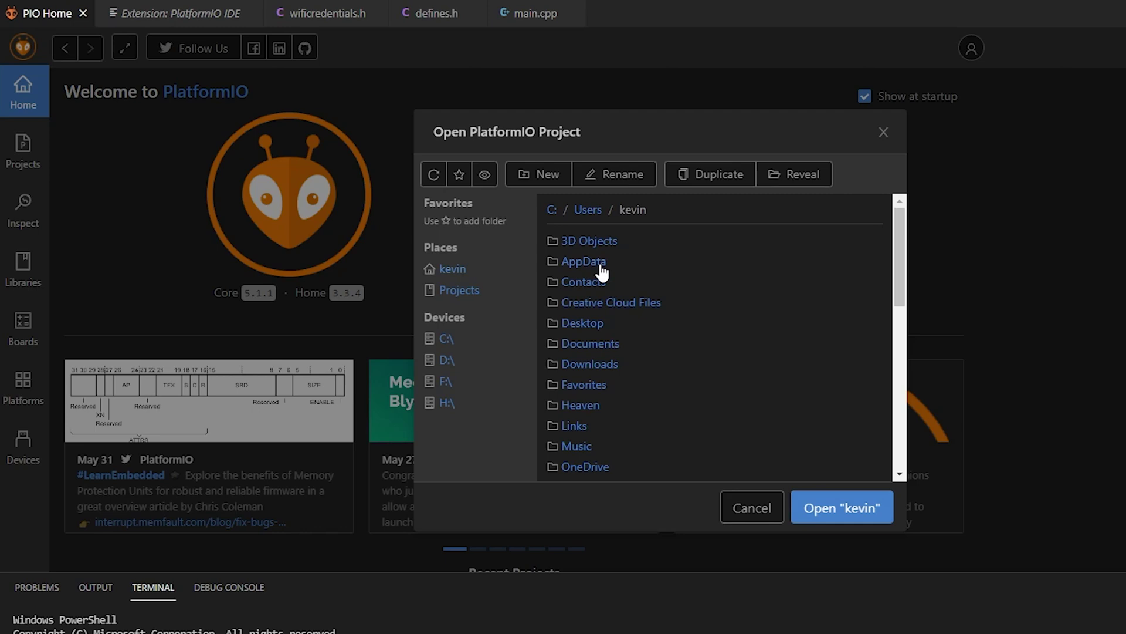
click(583, 324)
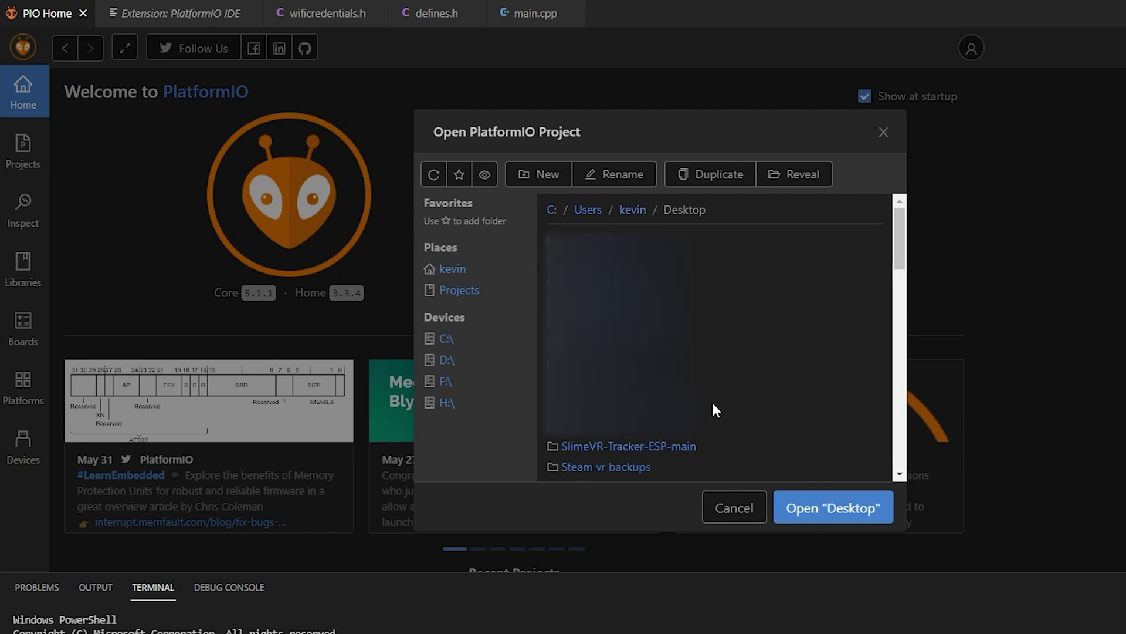
click(680, 446)
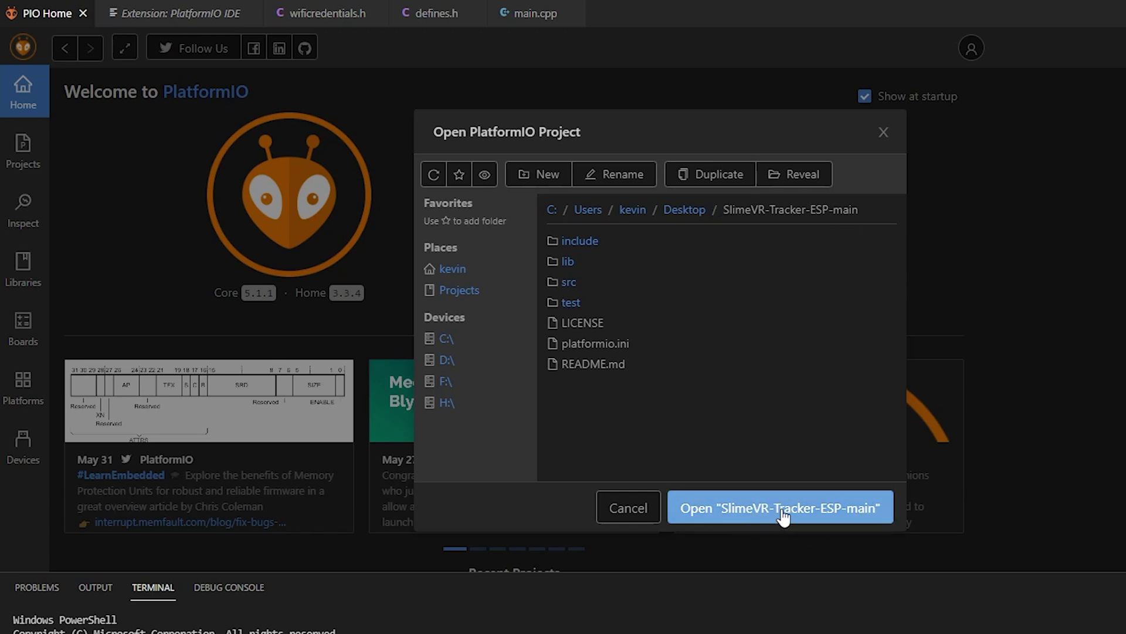
click(879, 132)
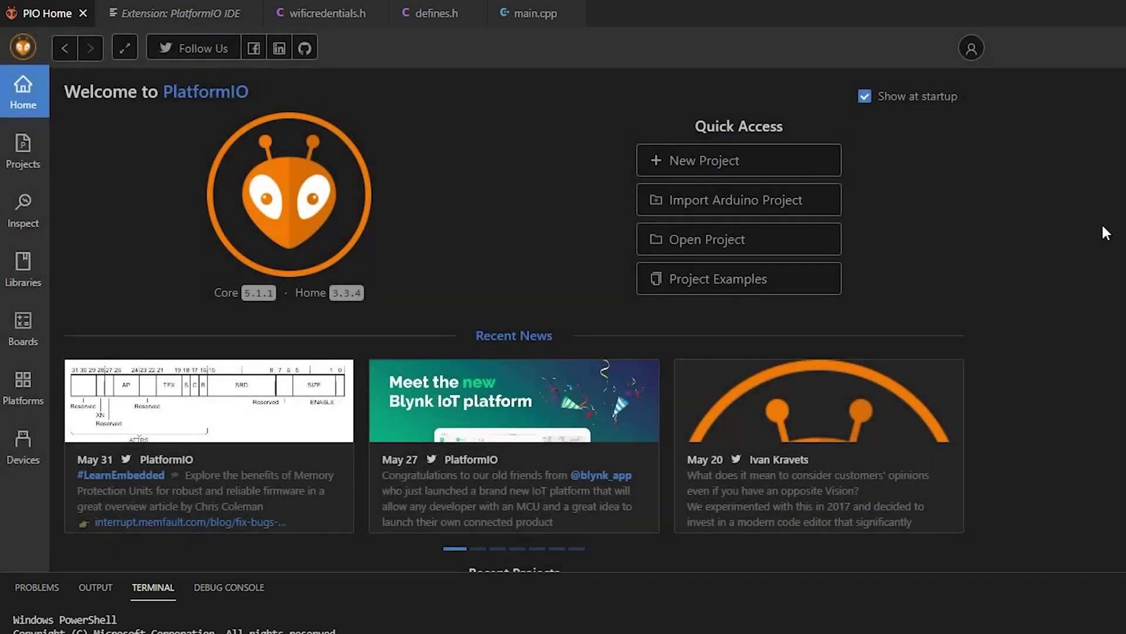
Open platformio.ini and review the board setting and the upload_port = COM3 line
click(12, 31)
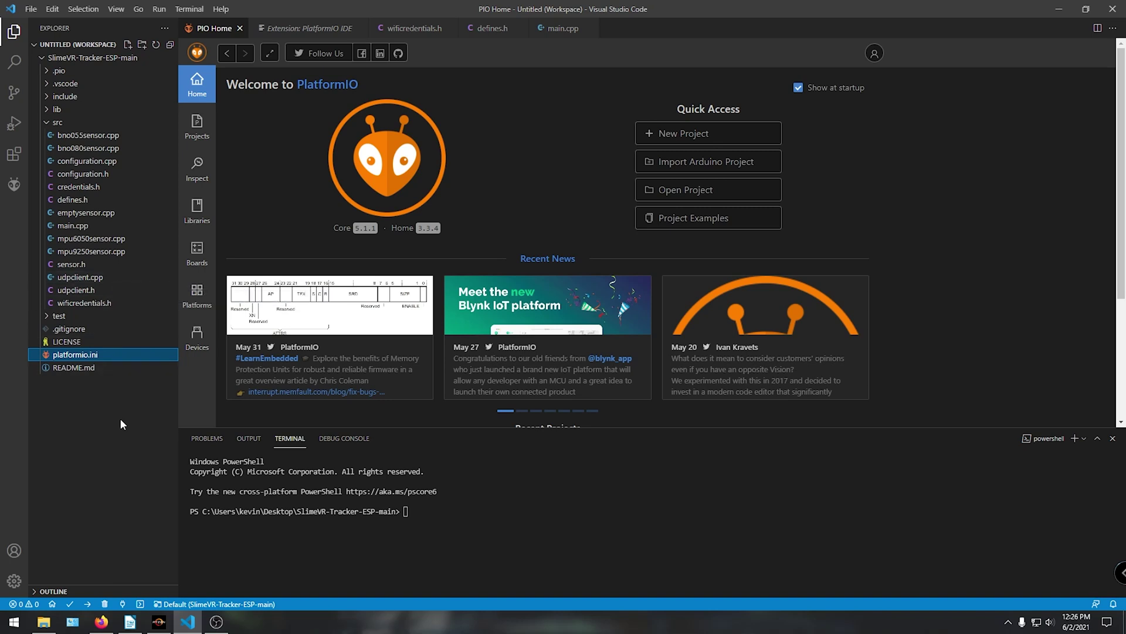
click(75, 354)
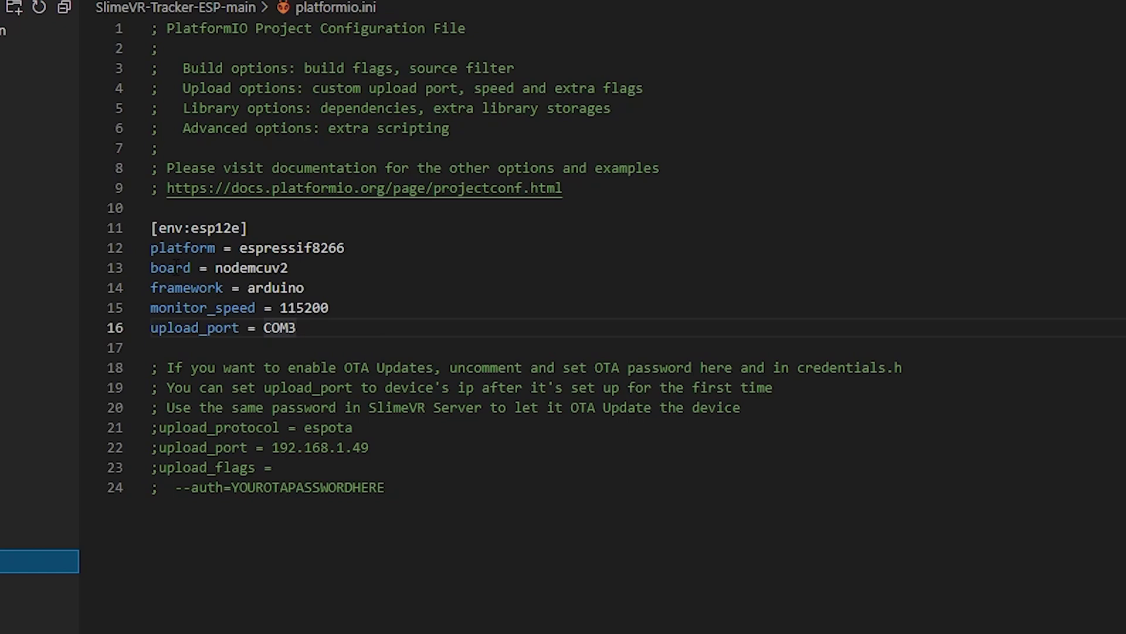
click(152, 267)
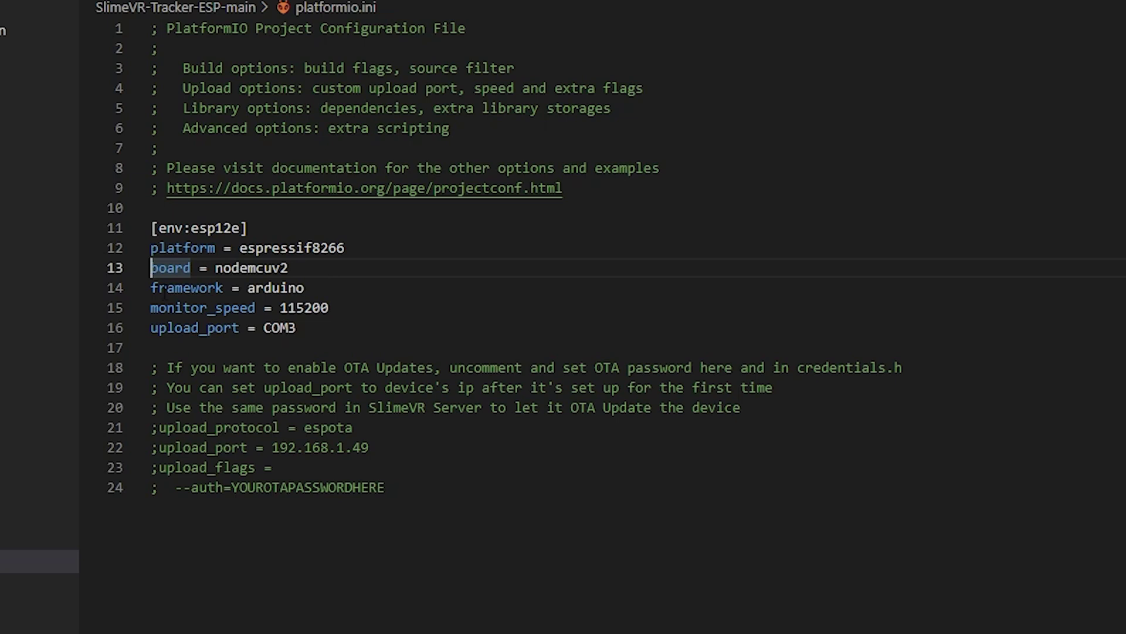
click(299, 327)
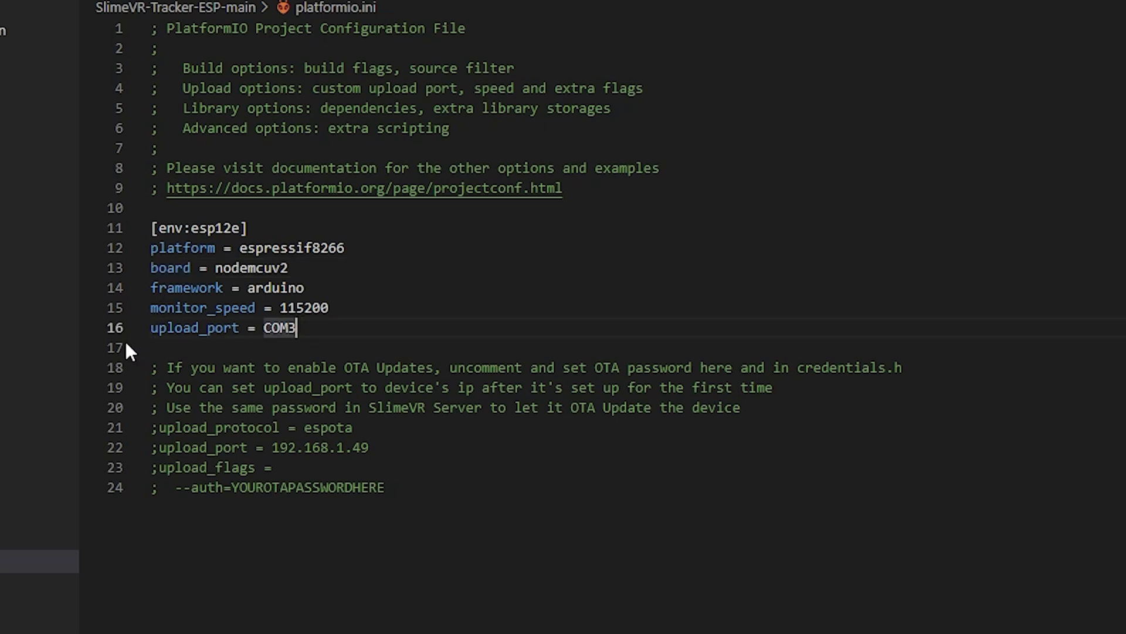
drag(150, 328, 247, 329)
key(shift+End)
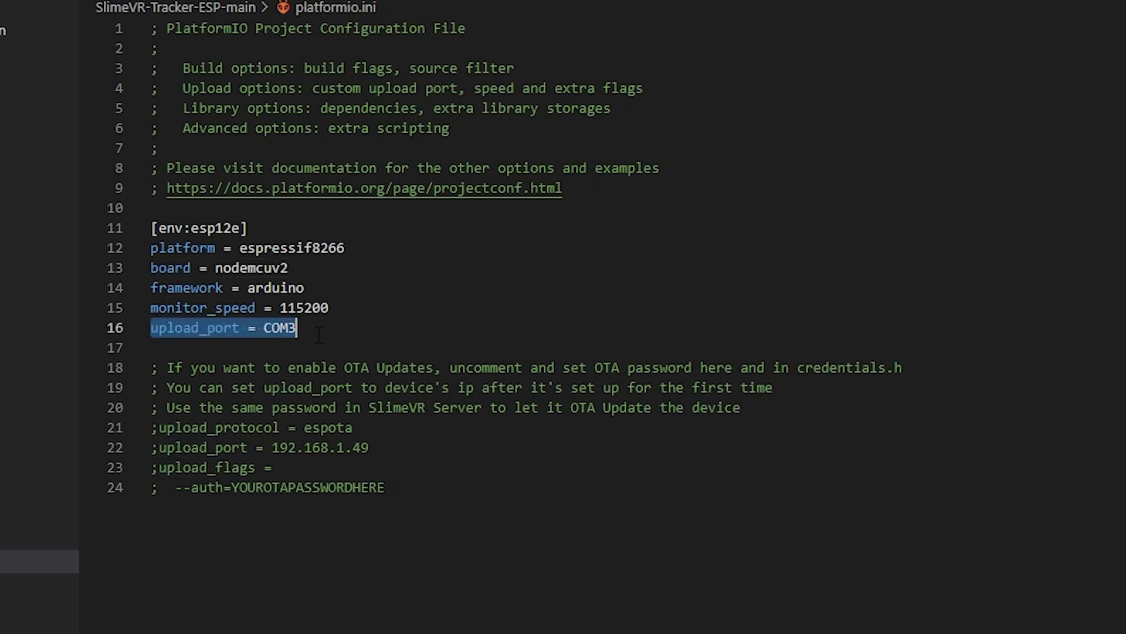
key(End)
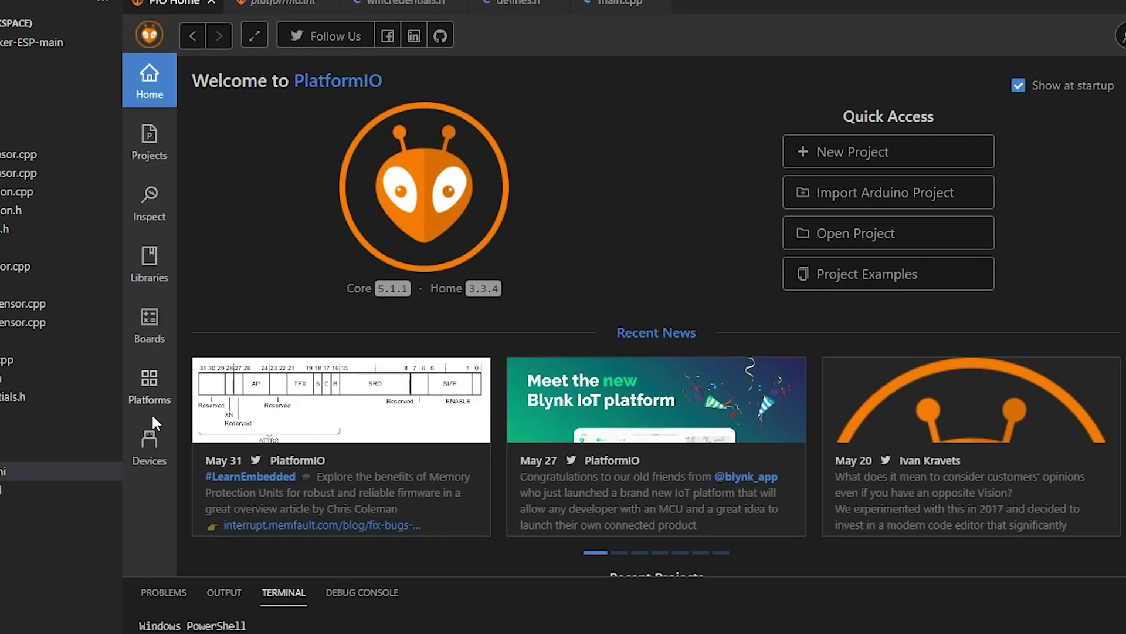
Confirm COM3 in the PlatformIO devices list, then open wificredentials.h
click(121, 452)
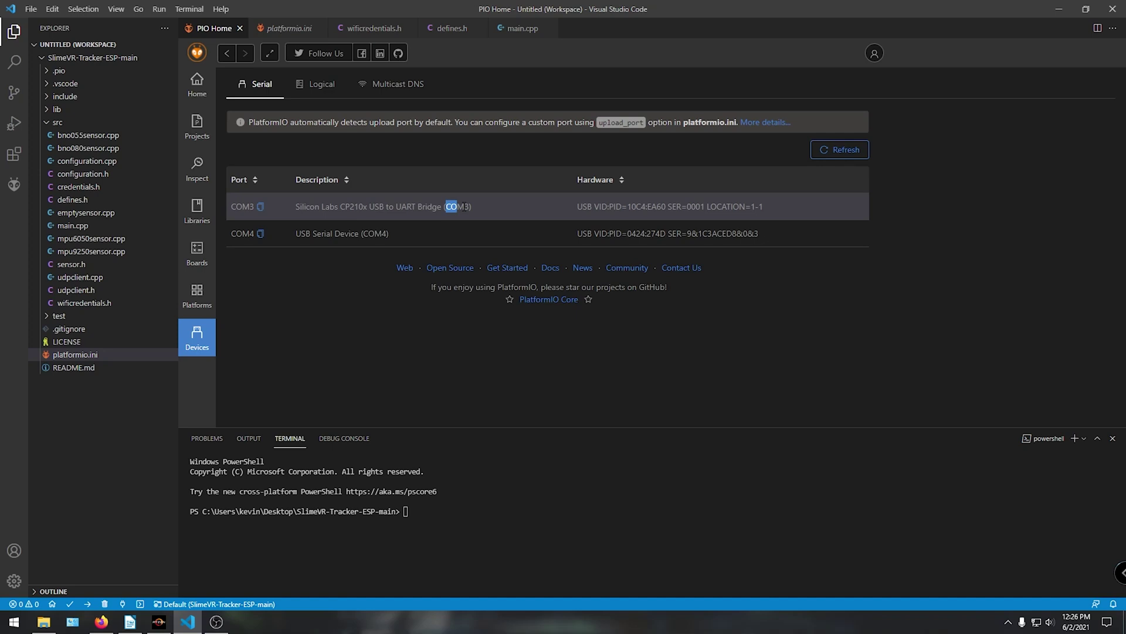
click(287, 28)
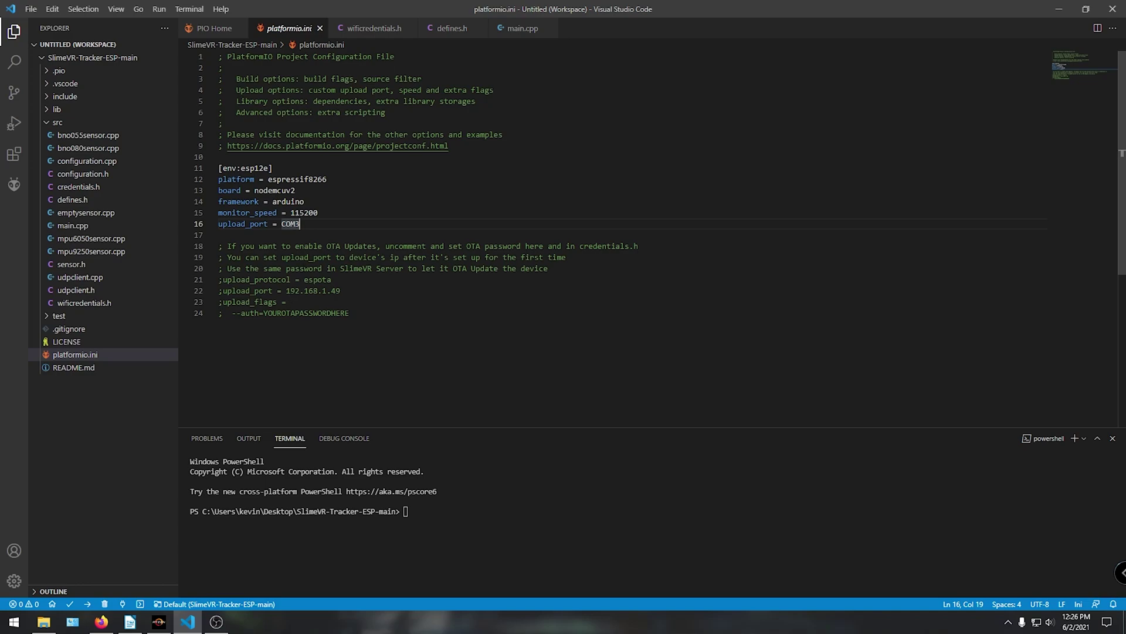
click(81, 305)
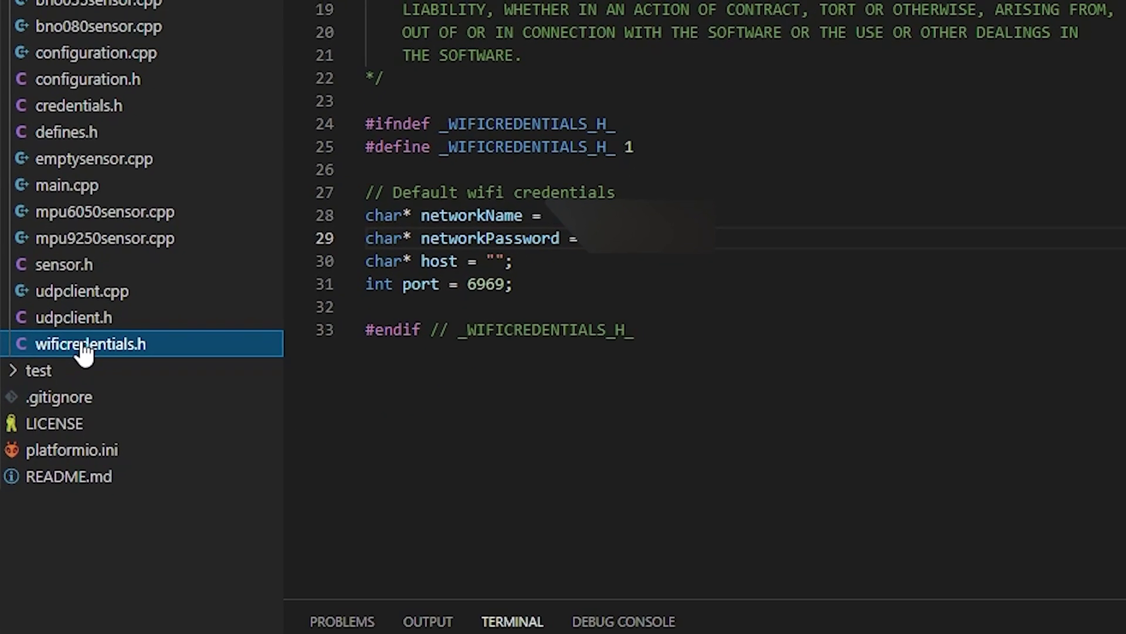
click(767, 311)
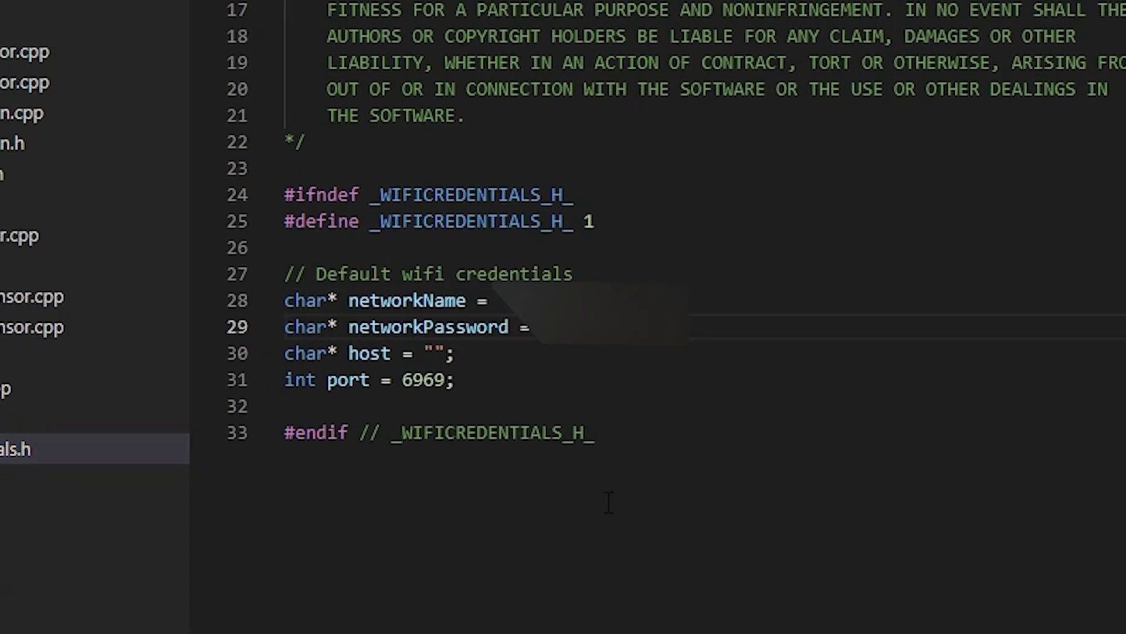
click(11, 443)
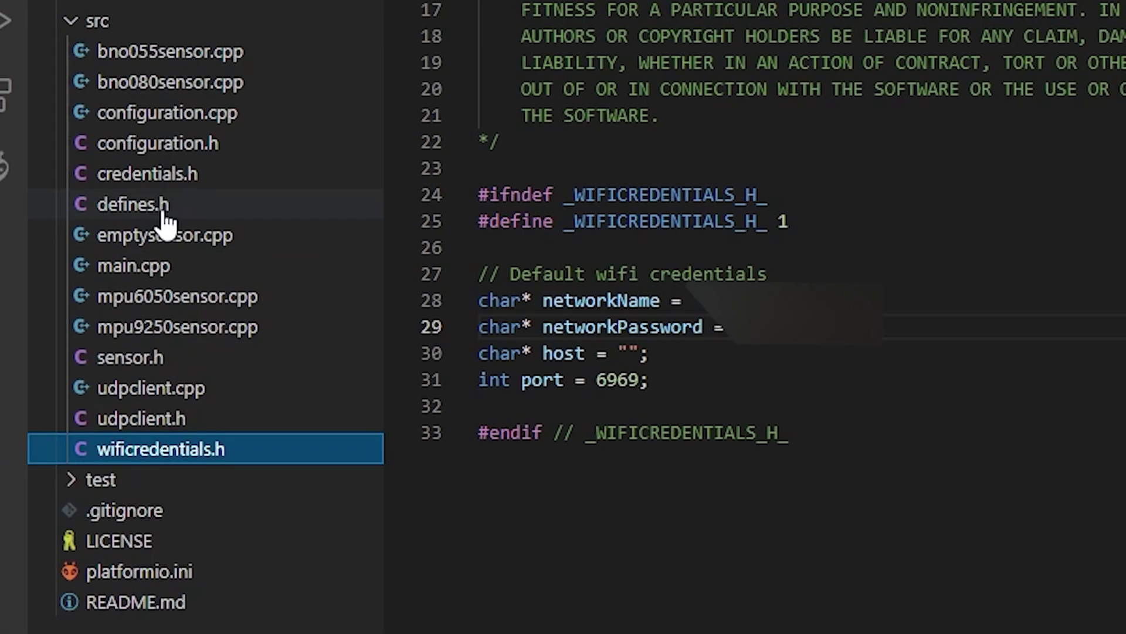
In defines.h, confirm IMU is set to IMU_BNO080 and BOARD to BOARD_NODEMCU
click(164, 212)
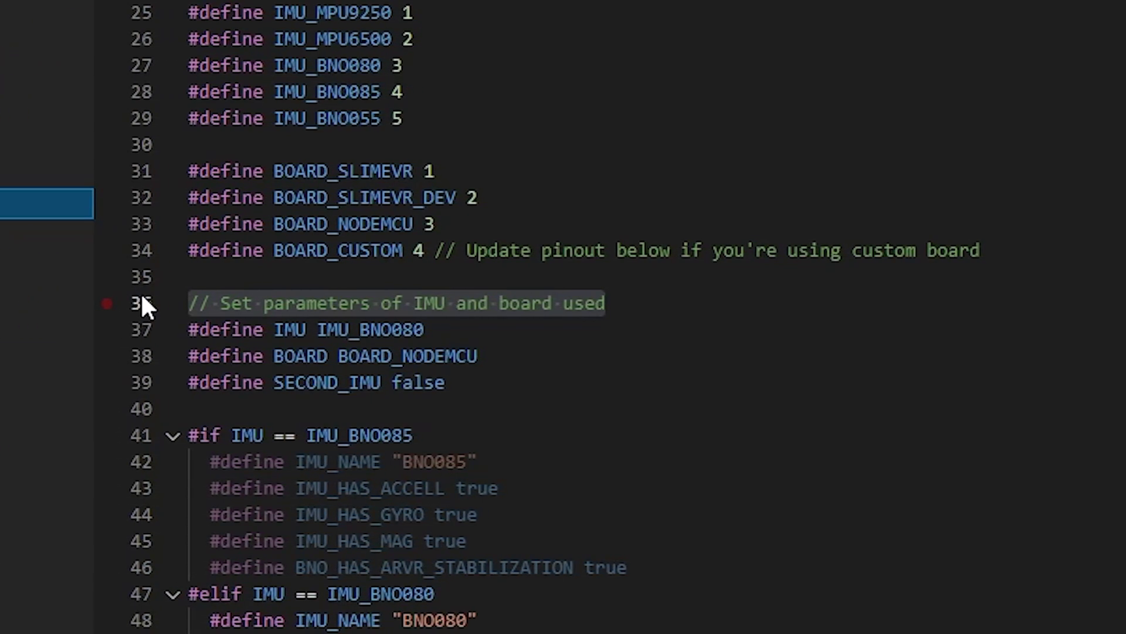
click(679, 303)
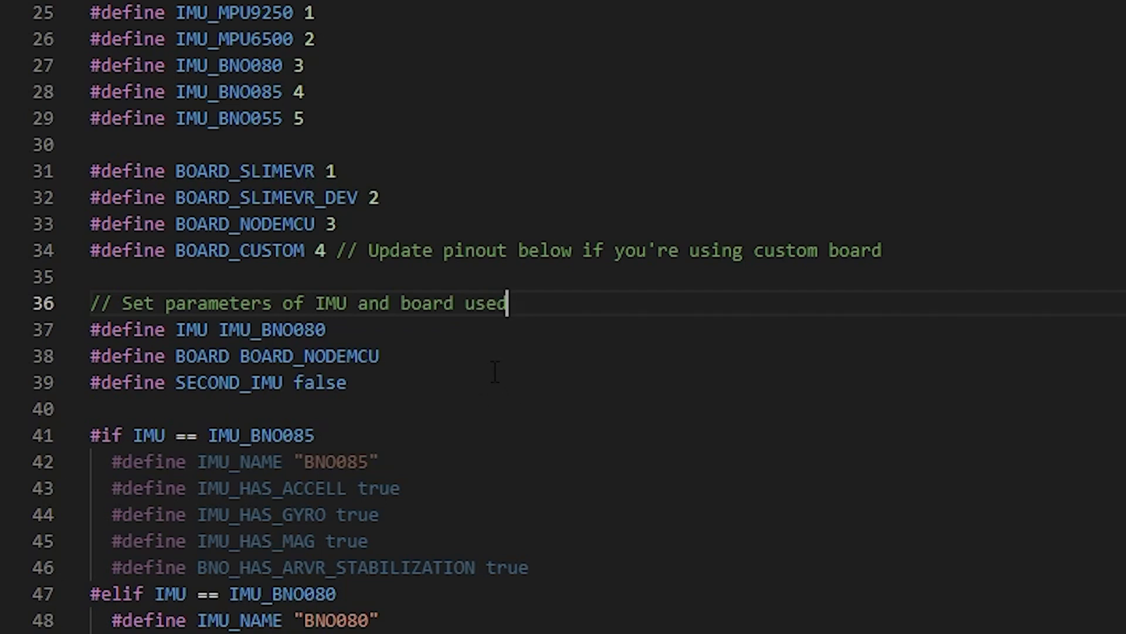
click(175, 331)
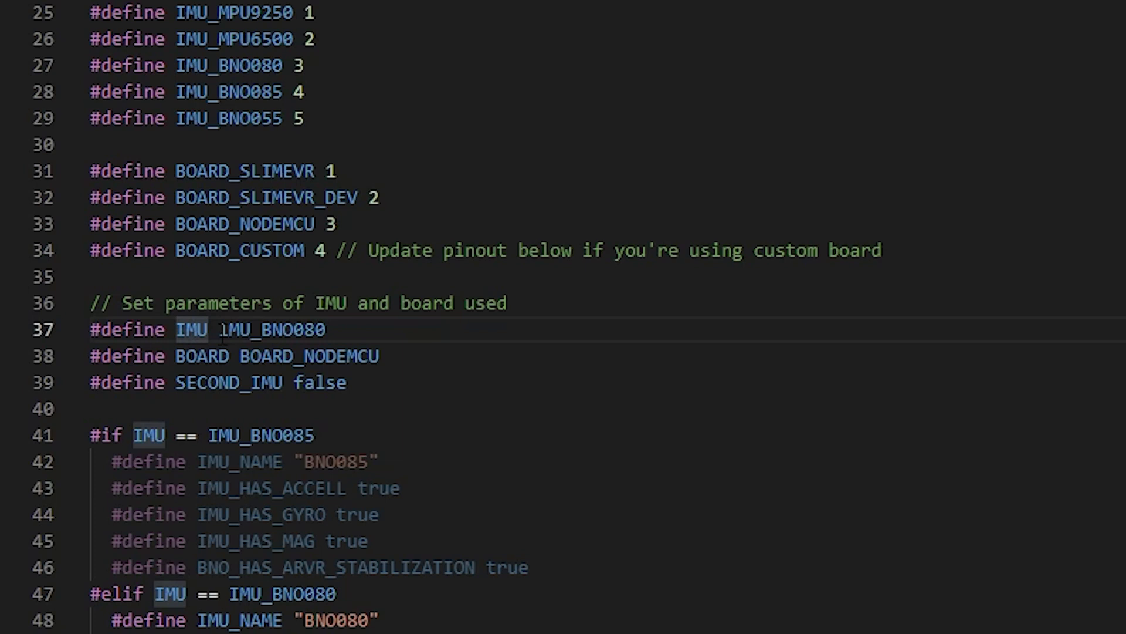
drag(218, 329, 339, 332)
scroll(235, 566, down, 1)
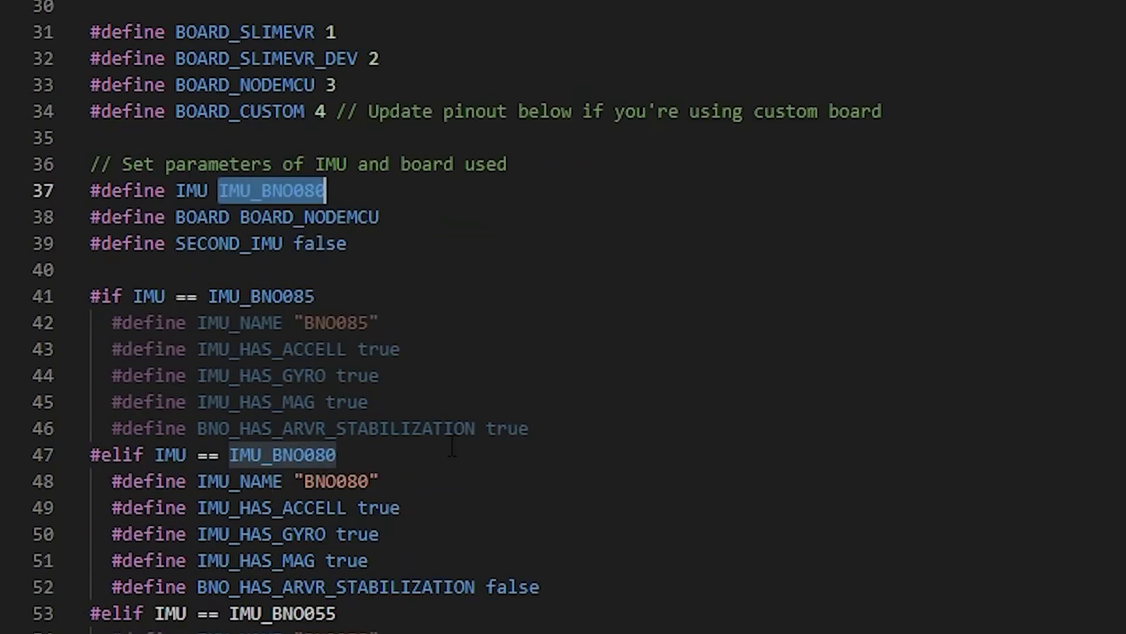
click(249, 217)
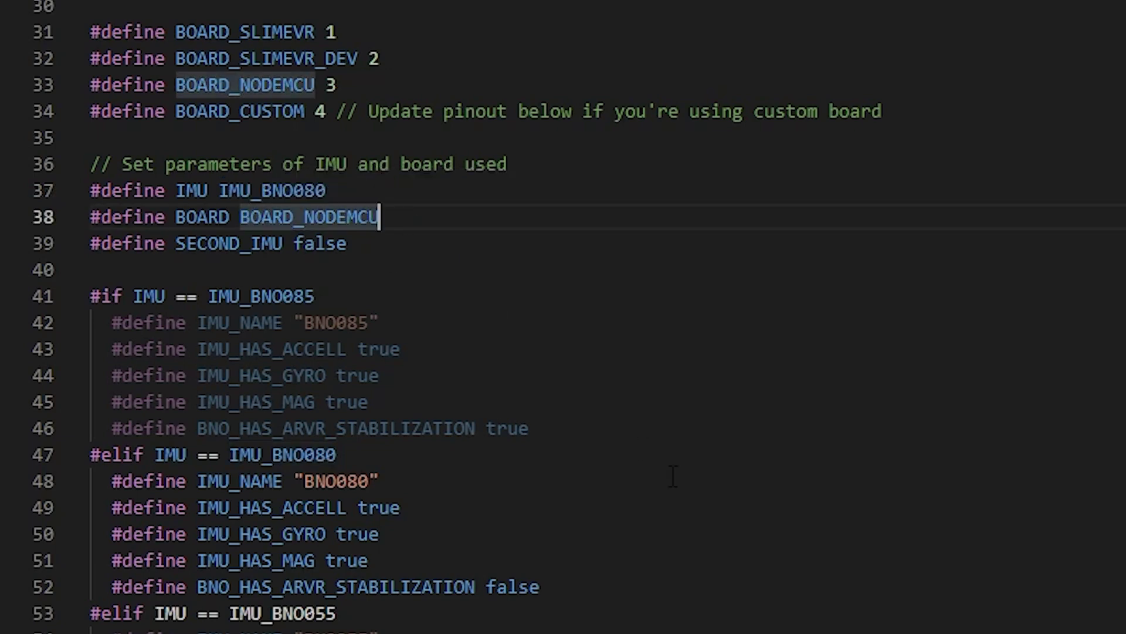
Check the NodeMCU pin definitions, noting PIN_IMU_SDA is D3
scroll(674, 475, down, 8)
scroll(674, 475, down, 1)
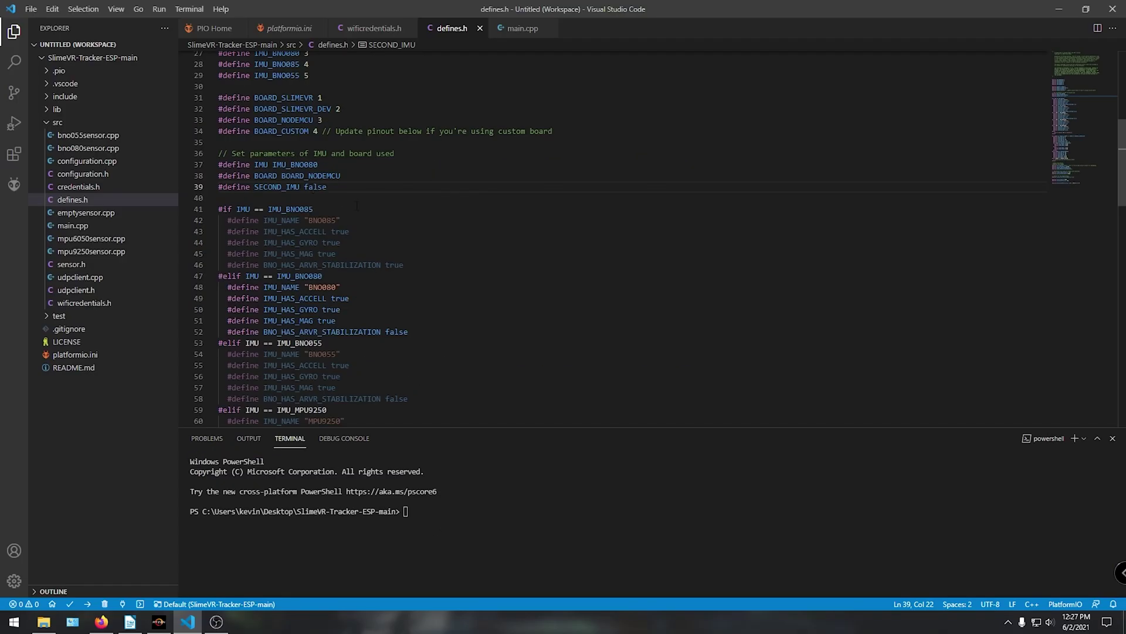
scroll(356, 205, down, 12)
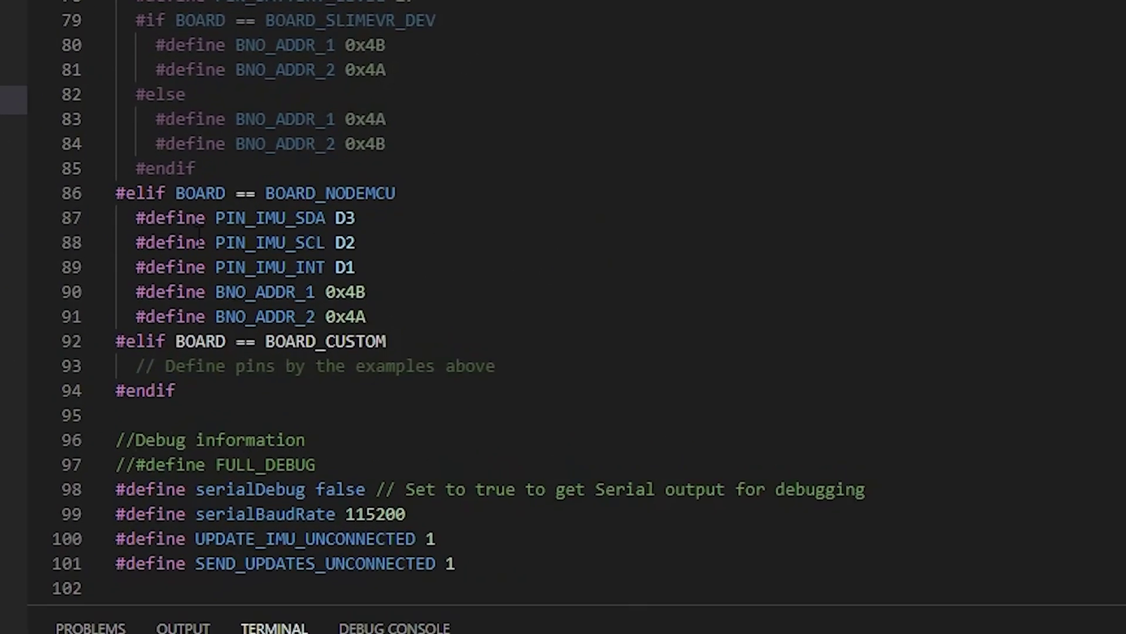
mouse_move(338, 200)
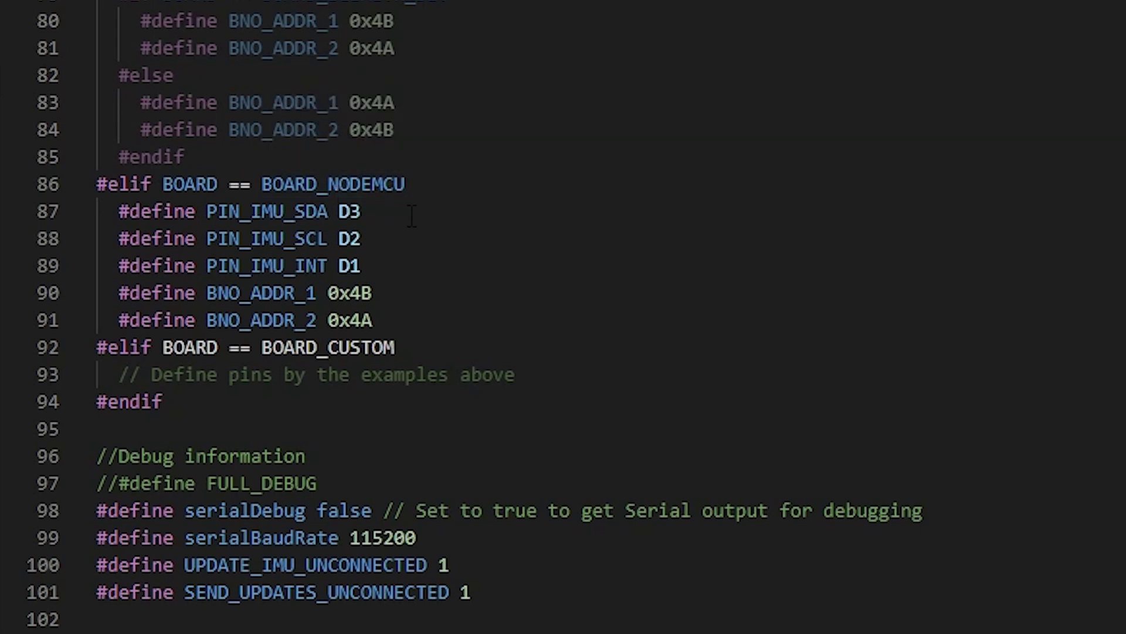
click(361, 212)
click(295, 211)
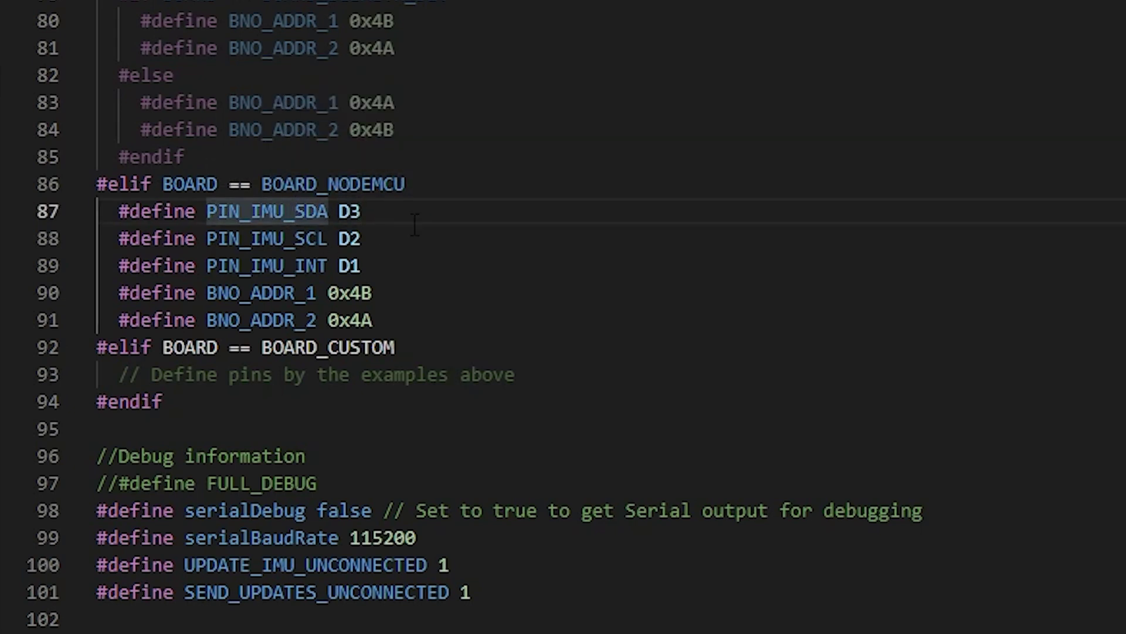
click(368, 218)
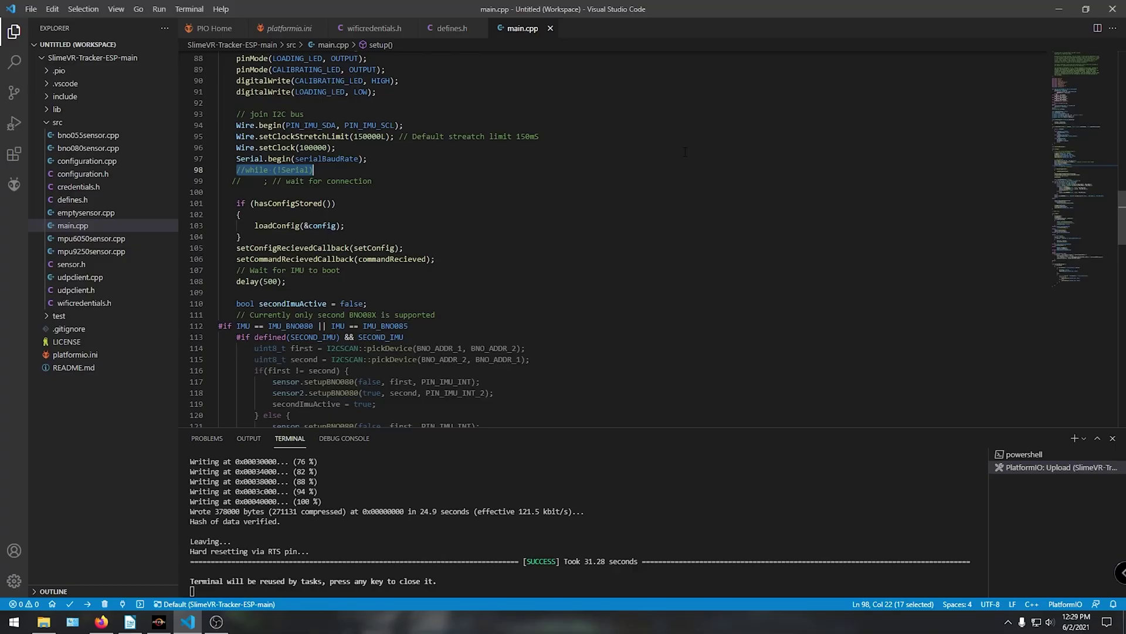
Remove and restore the // on line 98's while (!Serial), leaving a breakpoint there
click(330, 173)
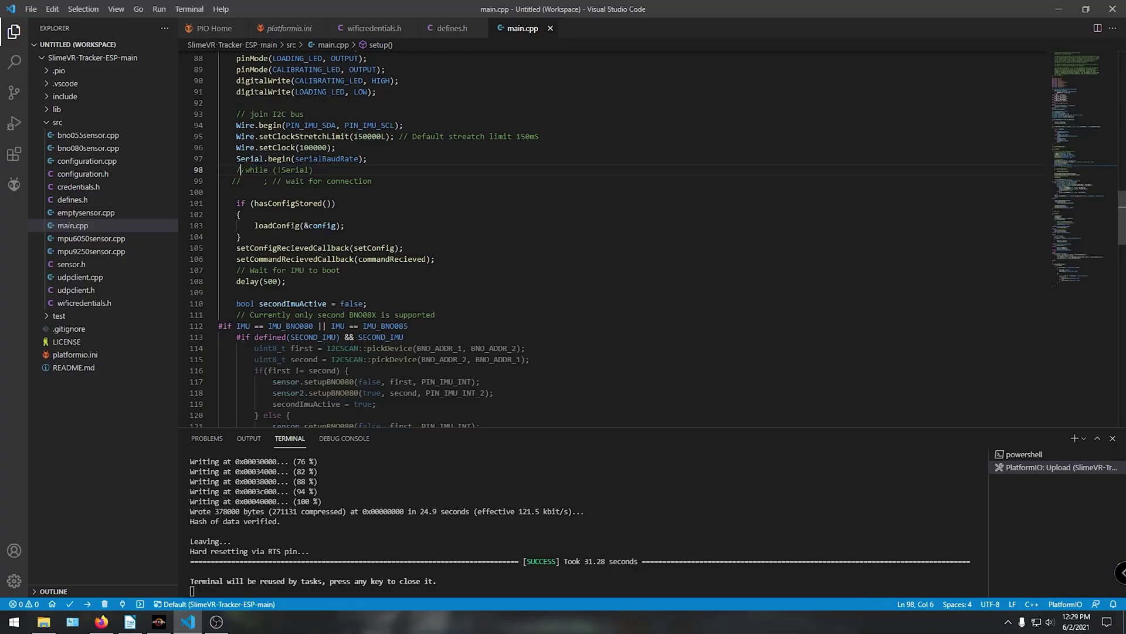
key(BackSpace)
key(BackSpace)
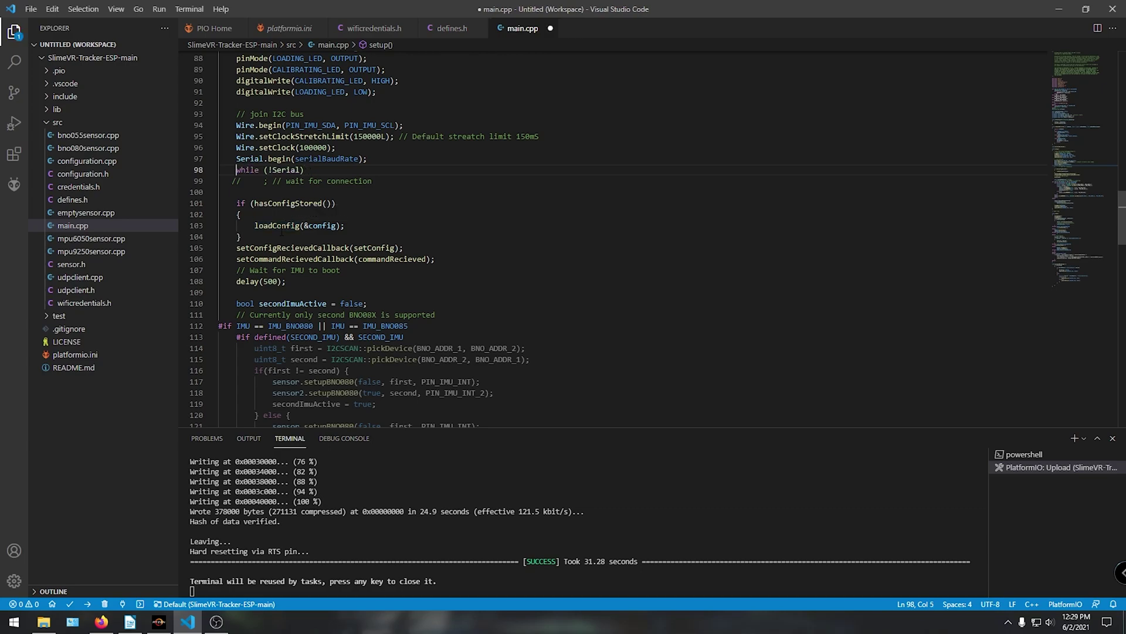
click(507, 211)
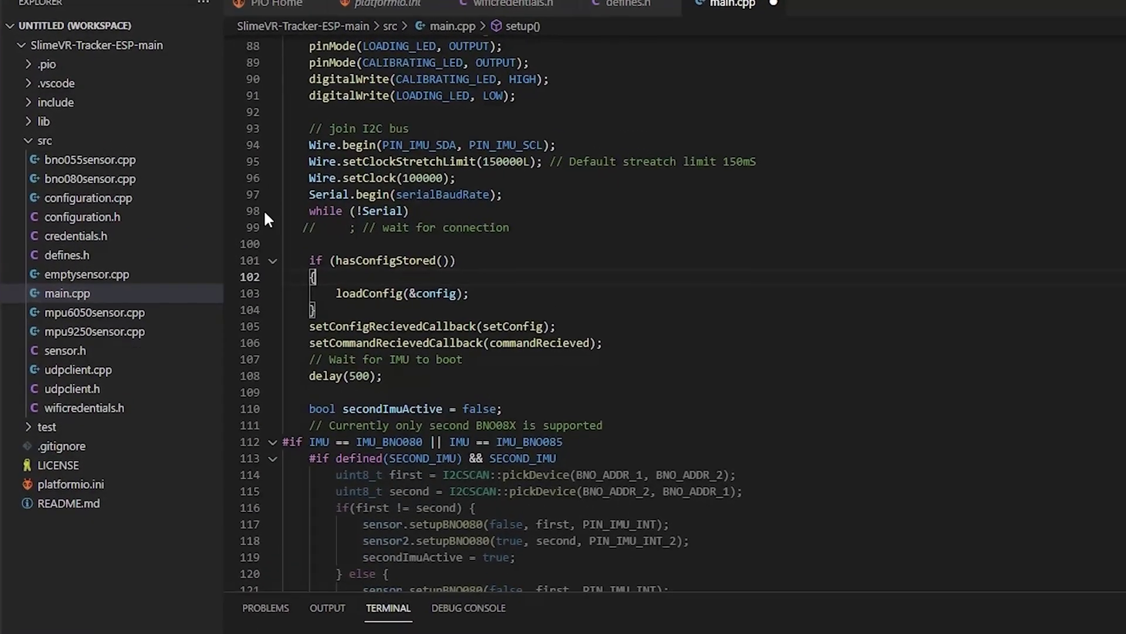
click(231, 211)
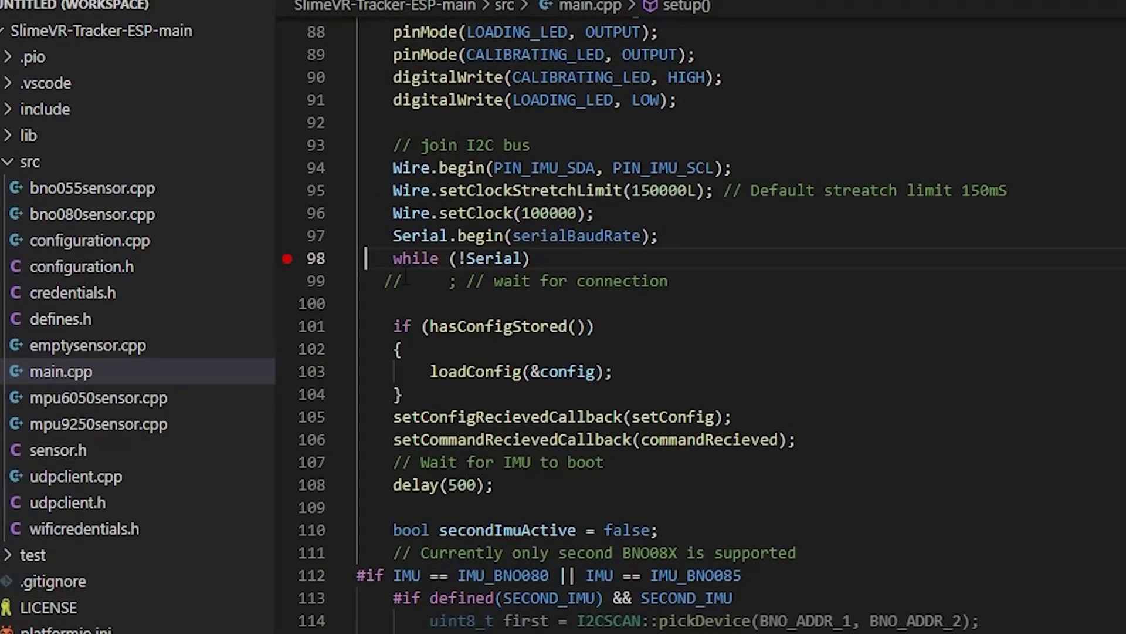
key(Home)
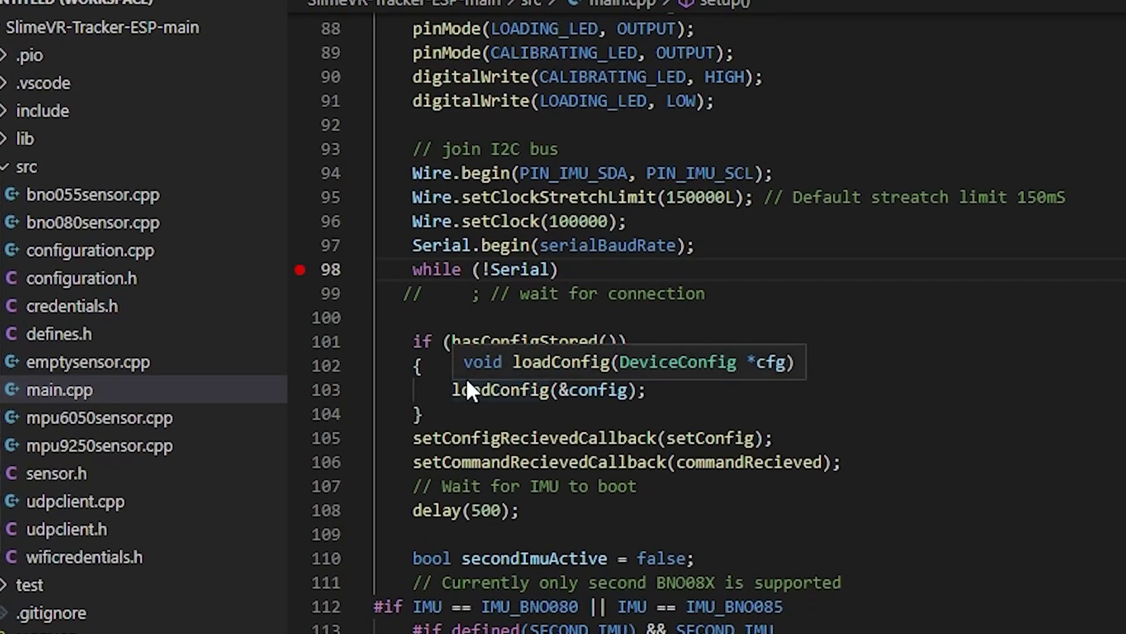
text(//)
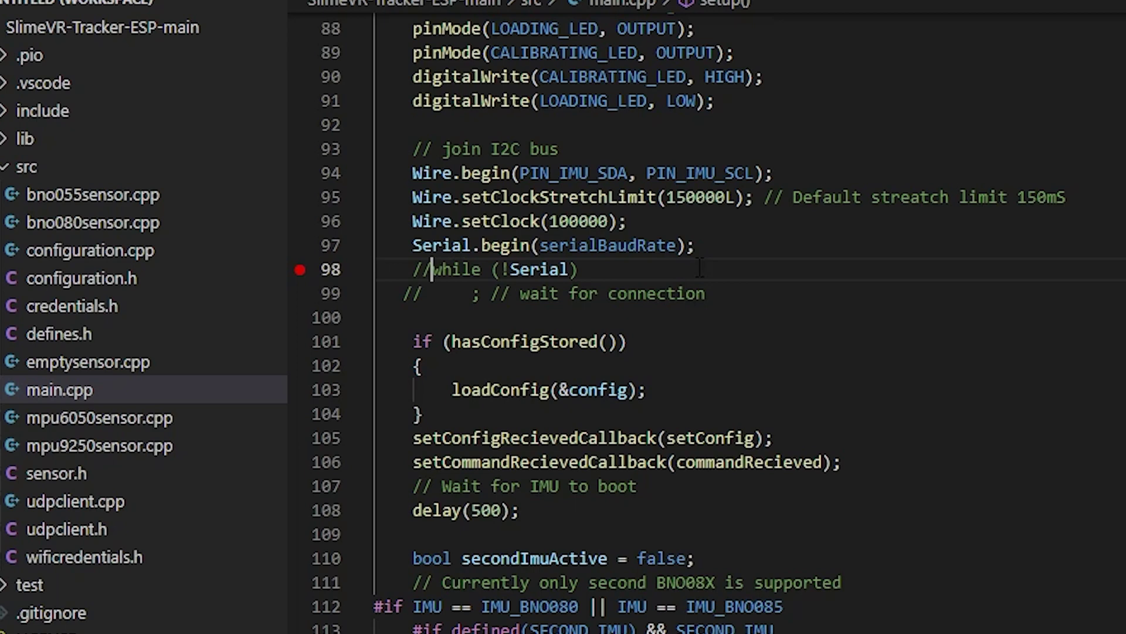
key(Down)
key(Down)
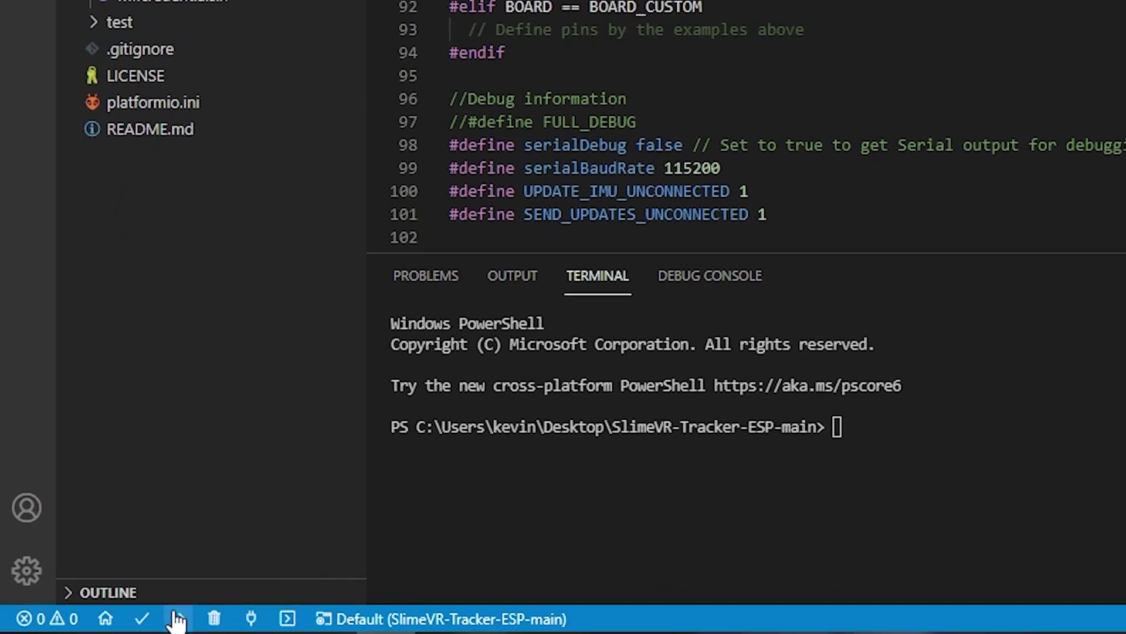
Upload to the ESP8266, open the serial monitor, and highlight 'Connected to BNO080 on 0x4B'
click(177, 619)
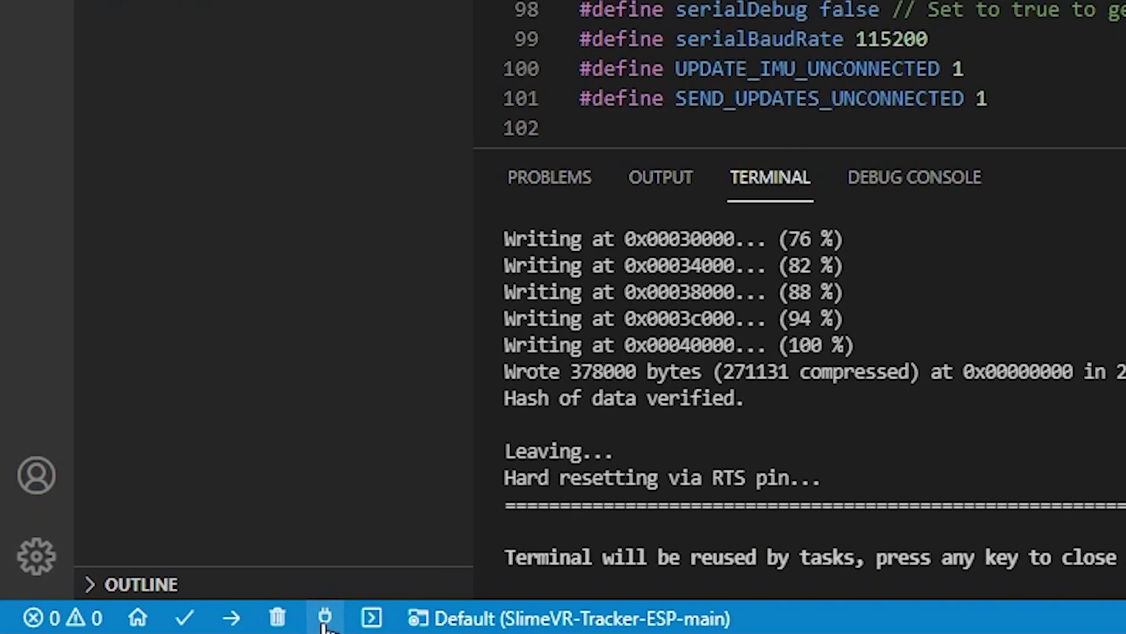
click(325, 619)
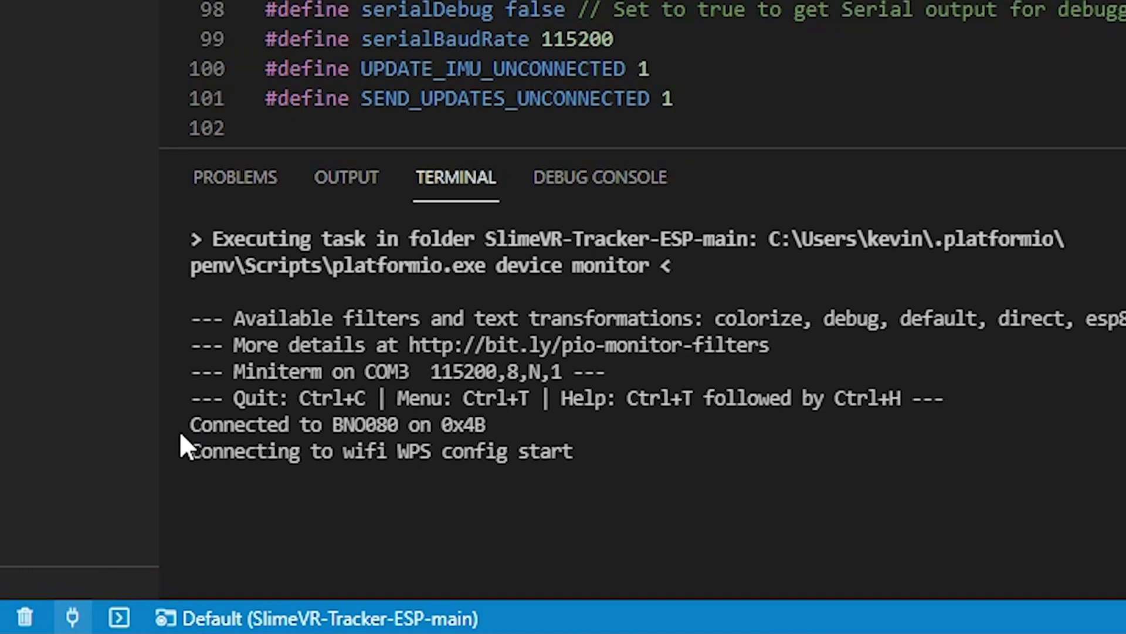
drag(377, 427, 58, 435)
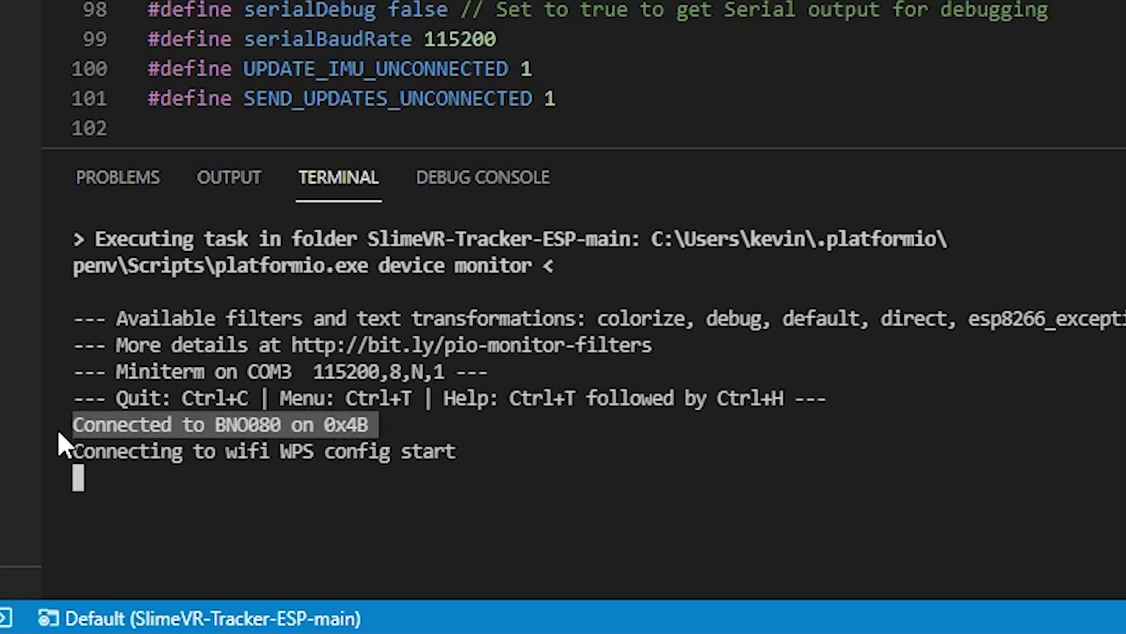
key(ctrl+c)
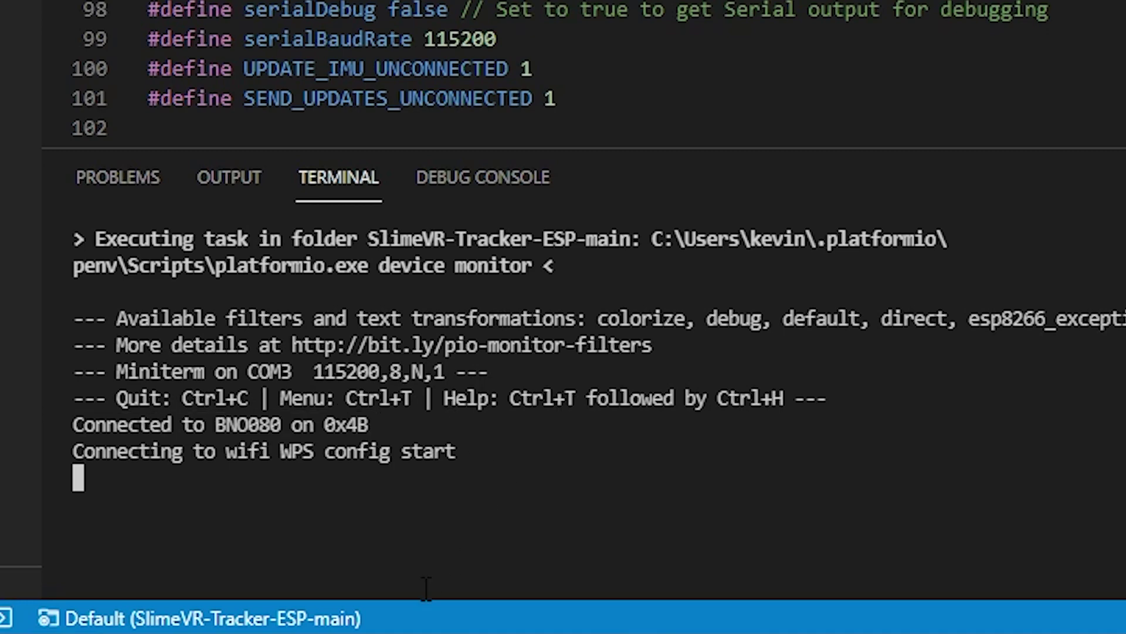